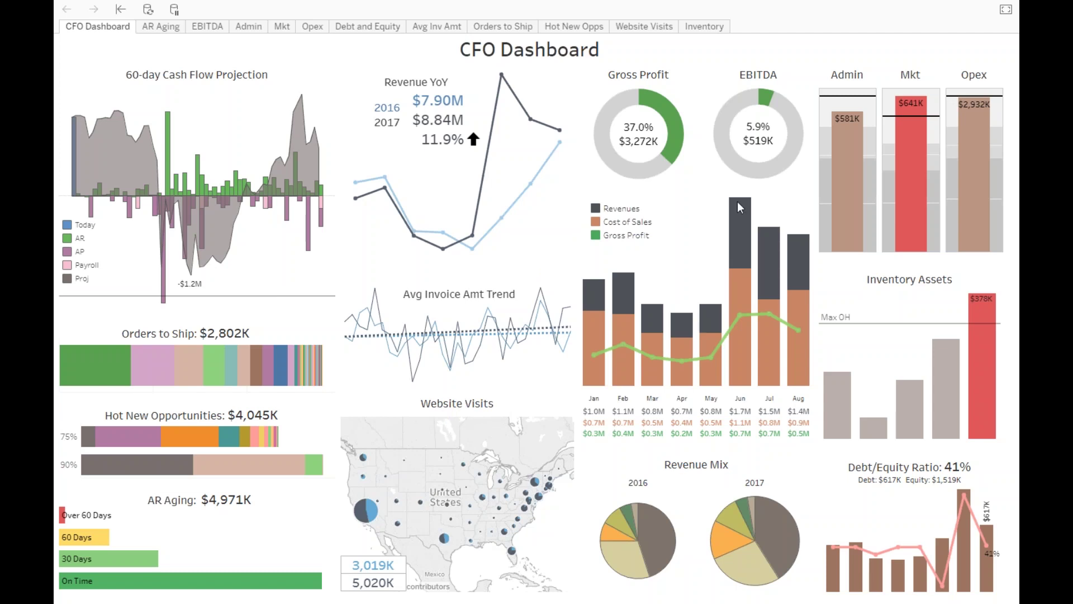
- Exit full-screen mode so the CFO Dashboard shows in the regular browser page
left_click(1006, 10)
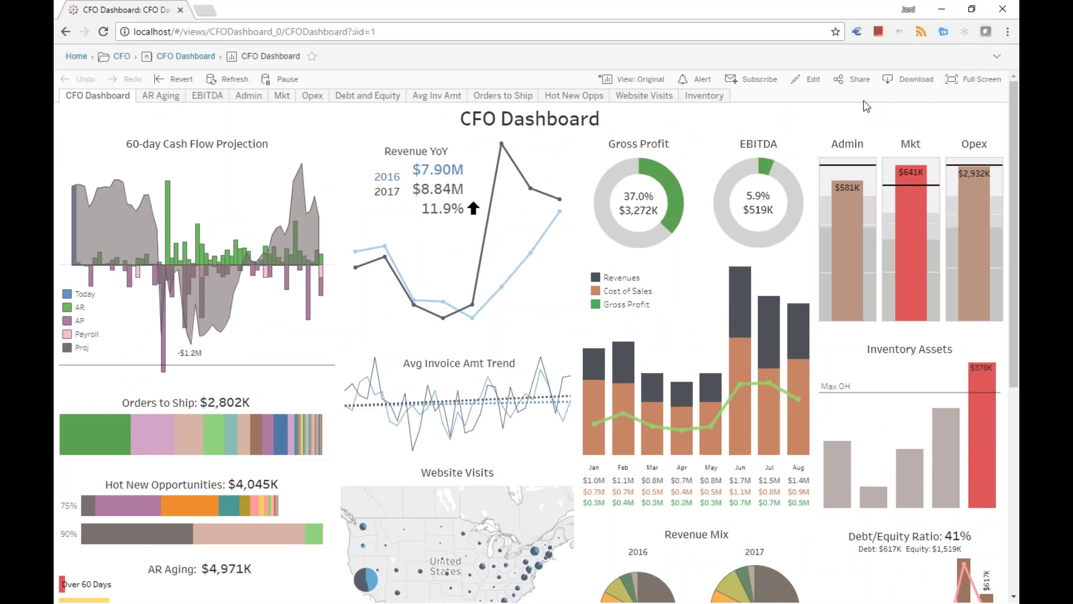
- Open the CFO Dashboard workbook for editing and add a blank worksheet, Sheet 38
left_click(810, 83)
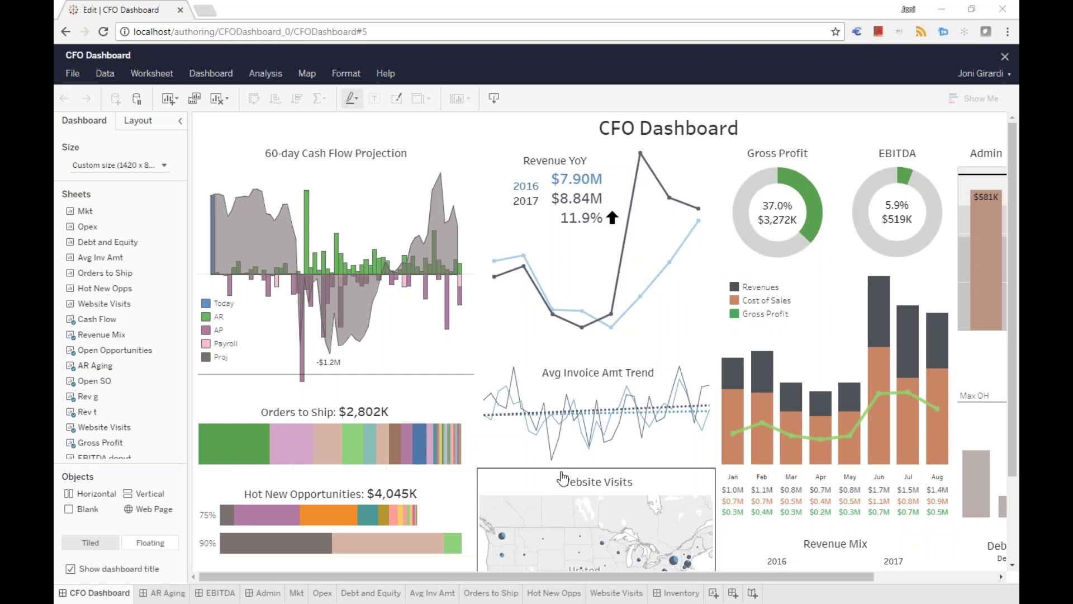
left_click(714, 593)
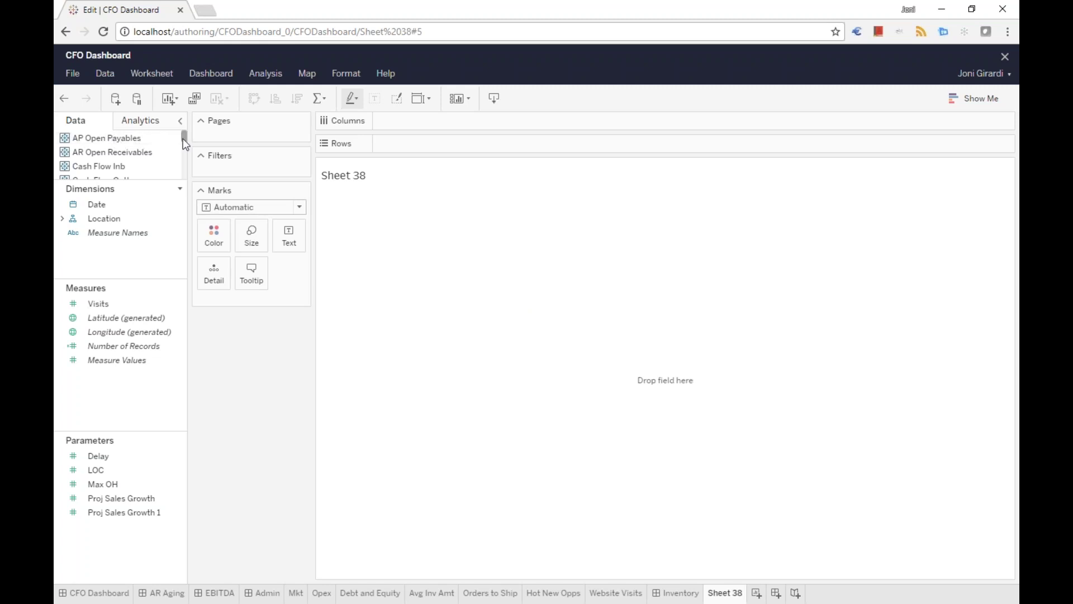
- From SA Revenues, chart summed Sales per Company (ABC Corp, EFG Inc, XYZ Corp) as bars
left_click_drag(185, 135, 186, 176)
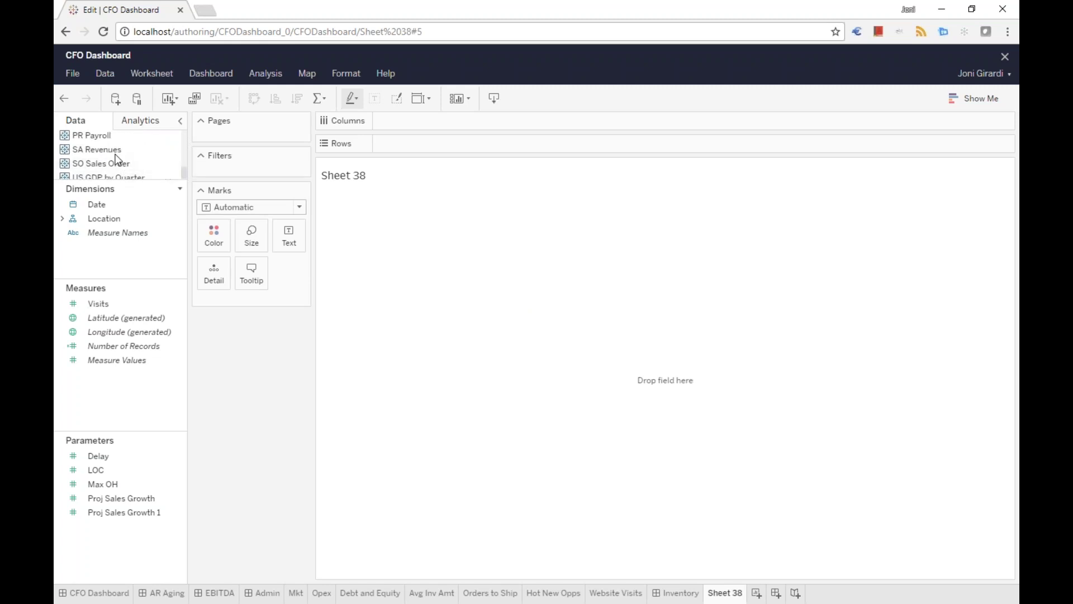
scroll(107, 151, "down", 1)
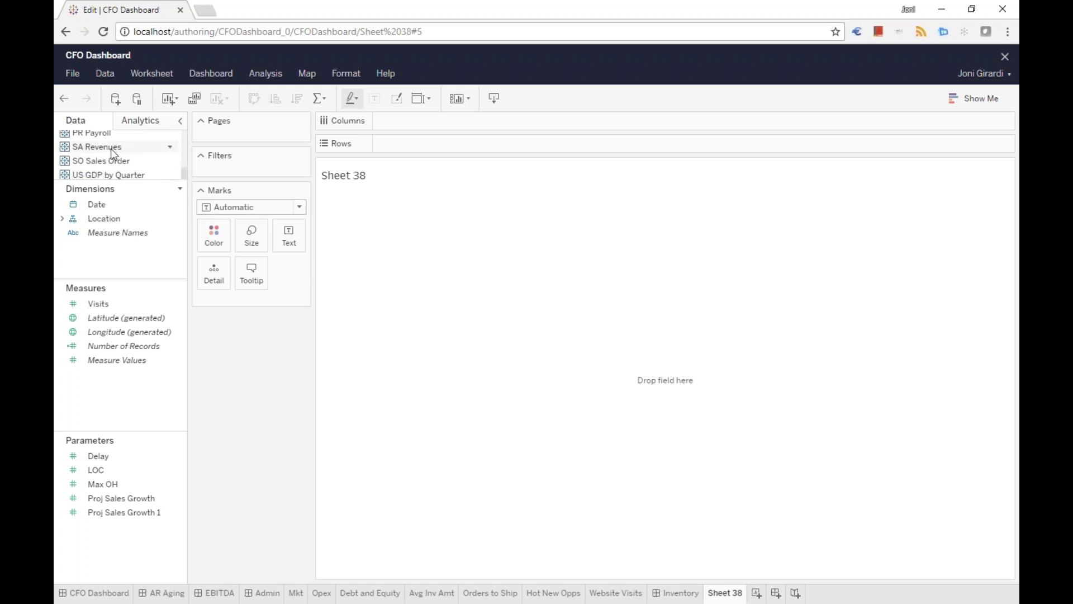
left_click(115, 150)
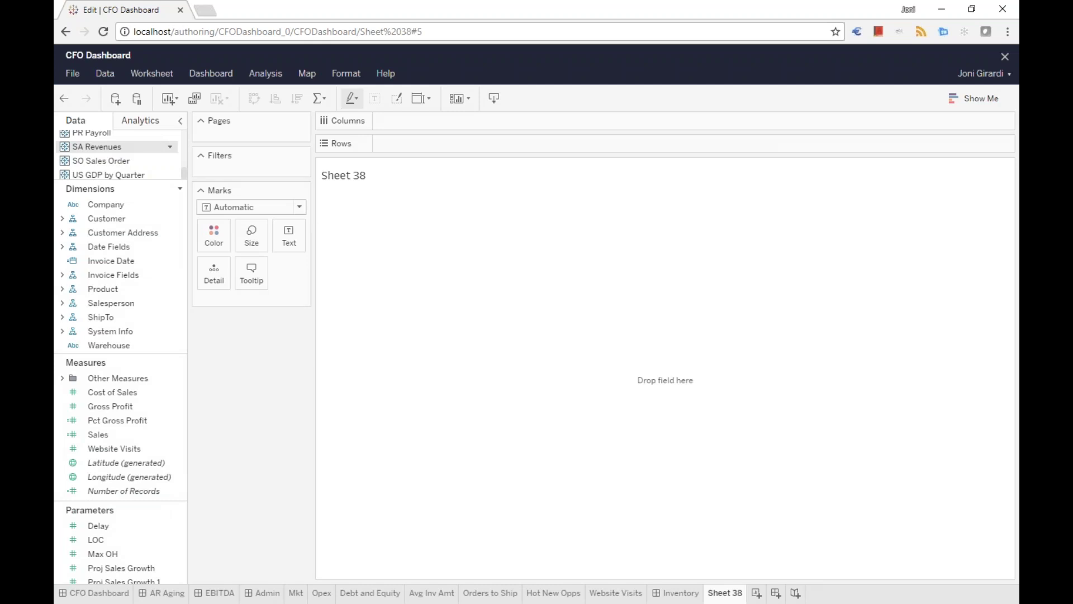
left_click(106, 205)
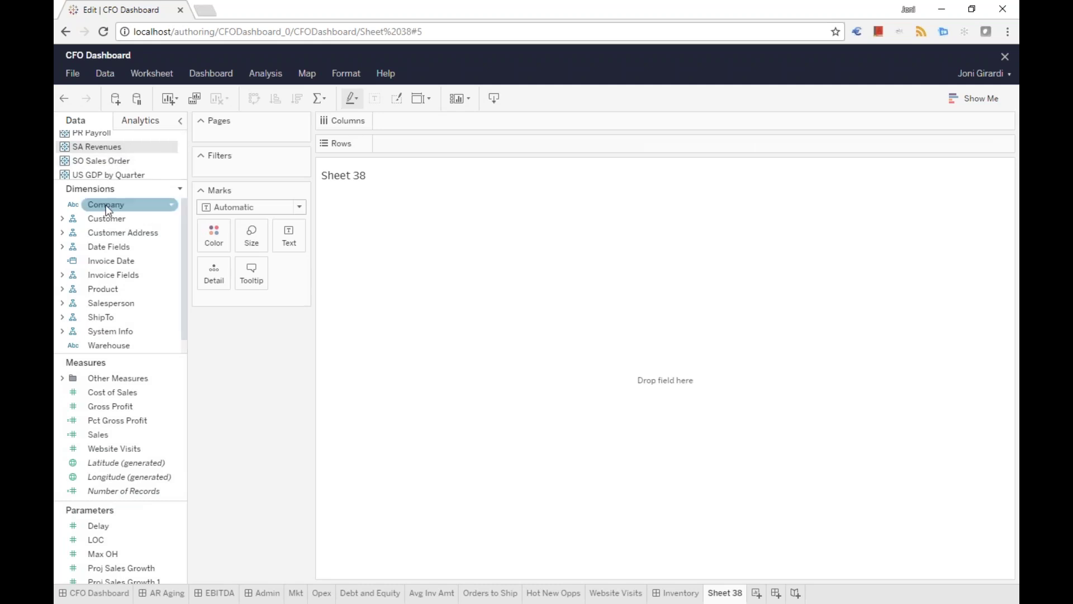
left_click_drag(106, 204, 428, 122)
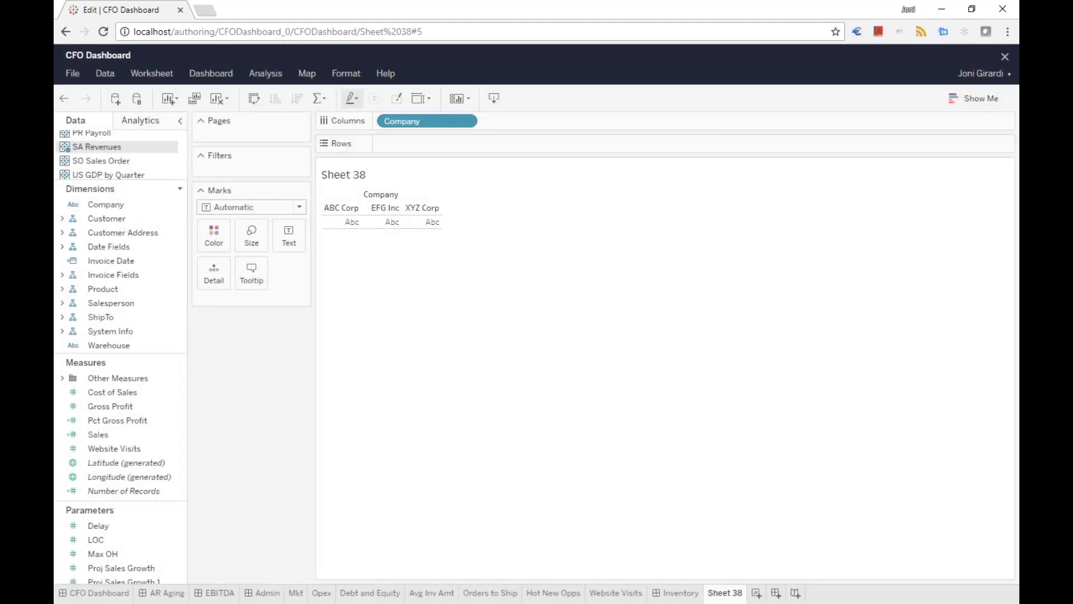
left_click(105, 436)
left_click_drag(106, 442, 435, 147)
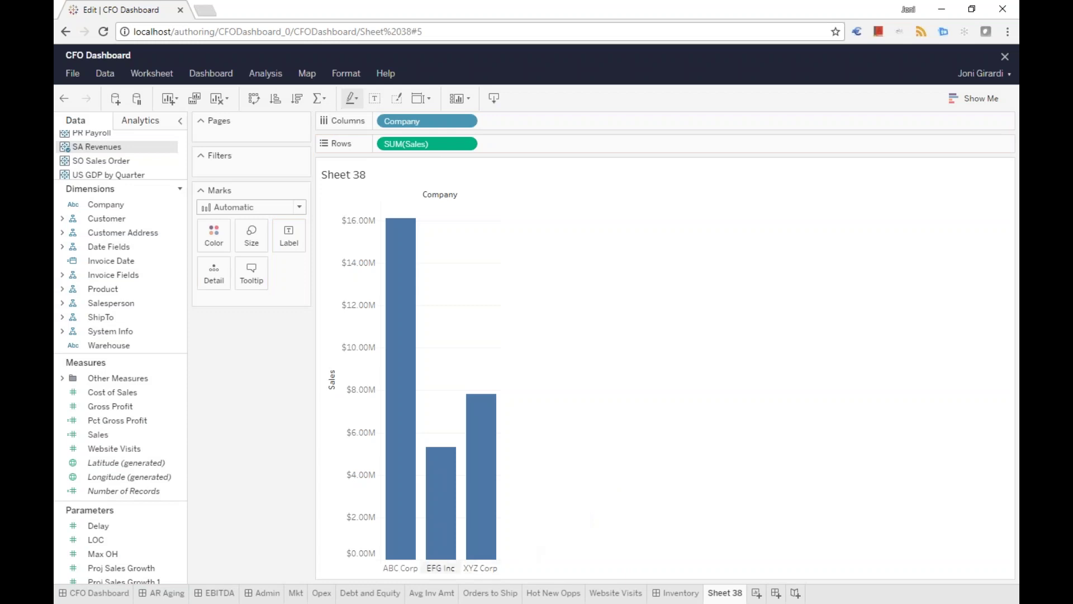
mouse_move(408, 383)
mouse_move(491, 514)
- Rename Sheet 38 to 'Sales by Company' and return to the CFO Dashboard
left_click(108, 594)
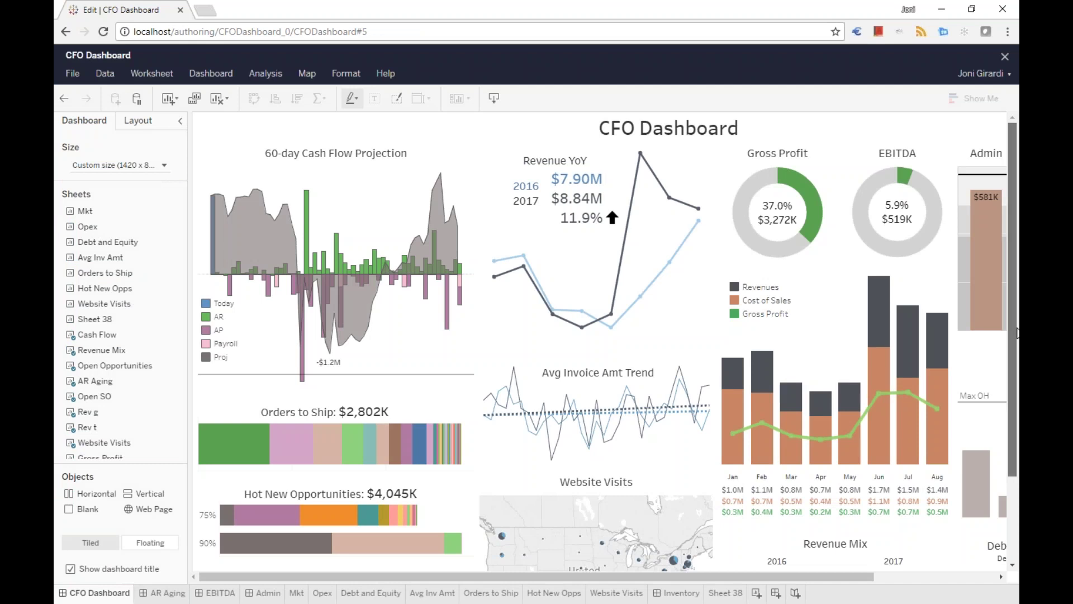
scroll(998, 396, "down", 3)
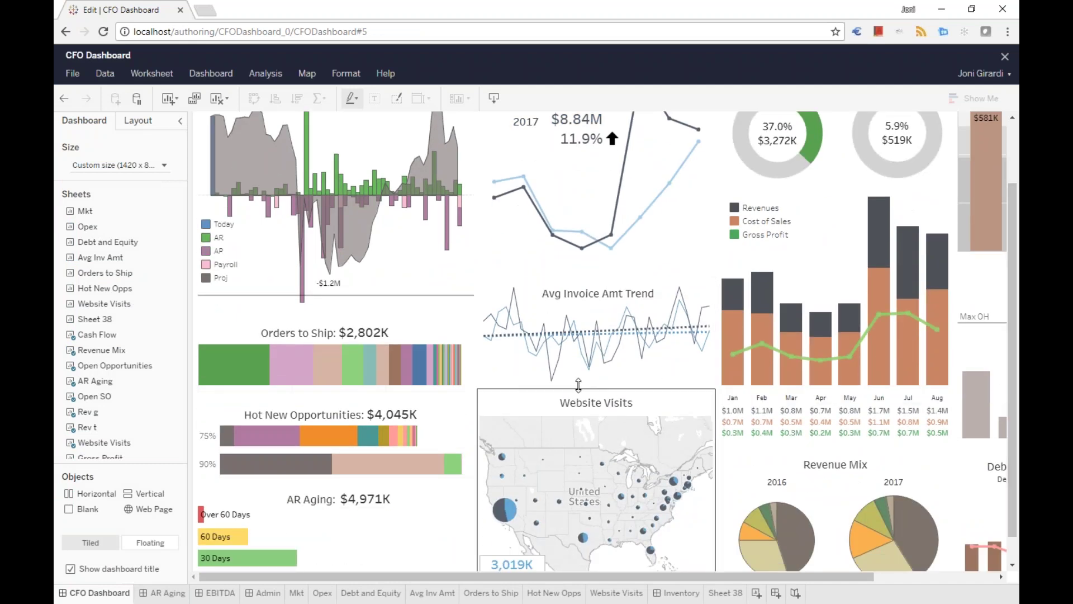
left_click(734, 593)
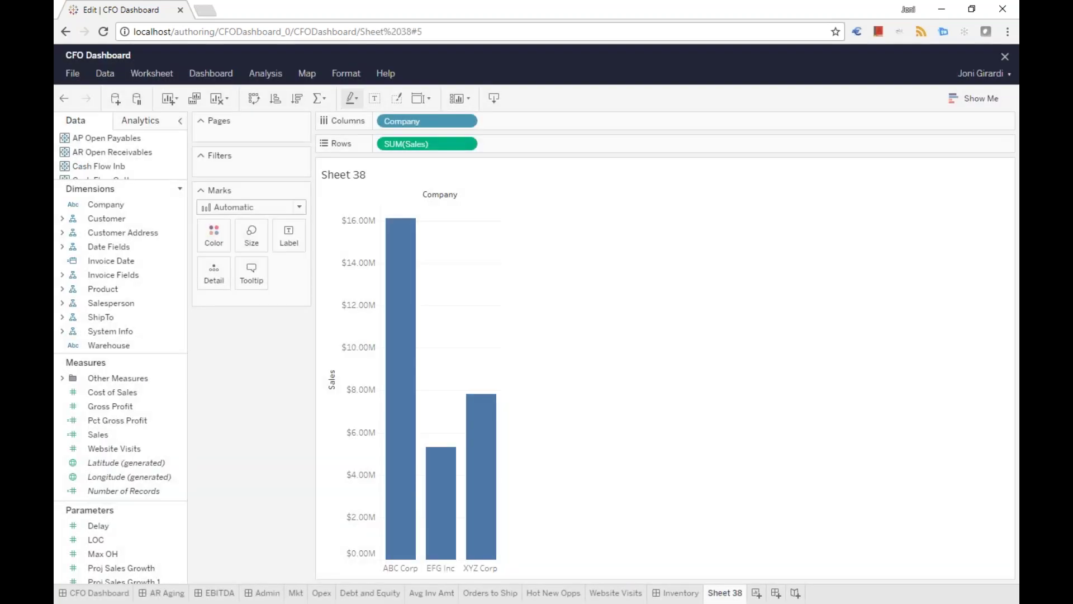
double_click(734, 593)
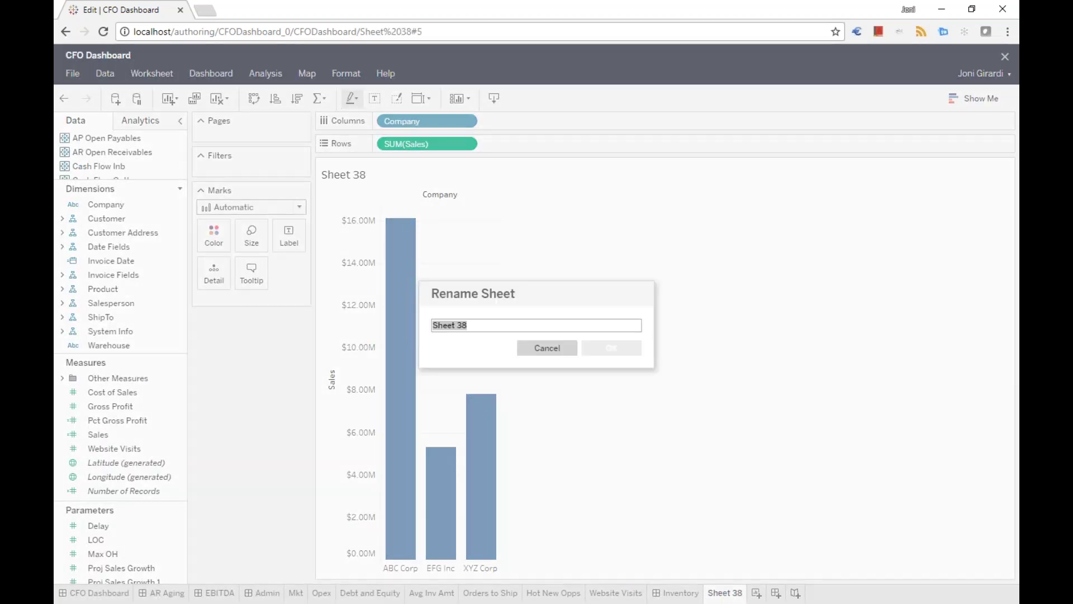
type("Sales by")
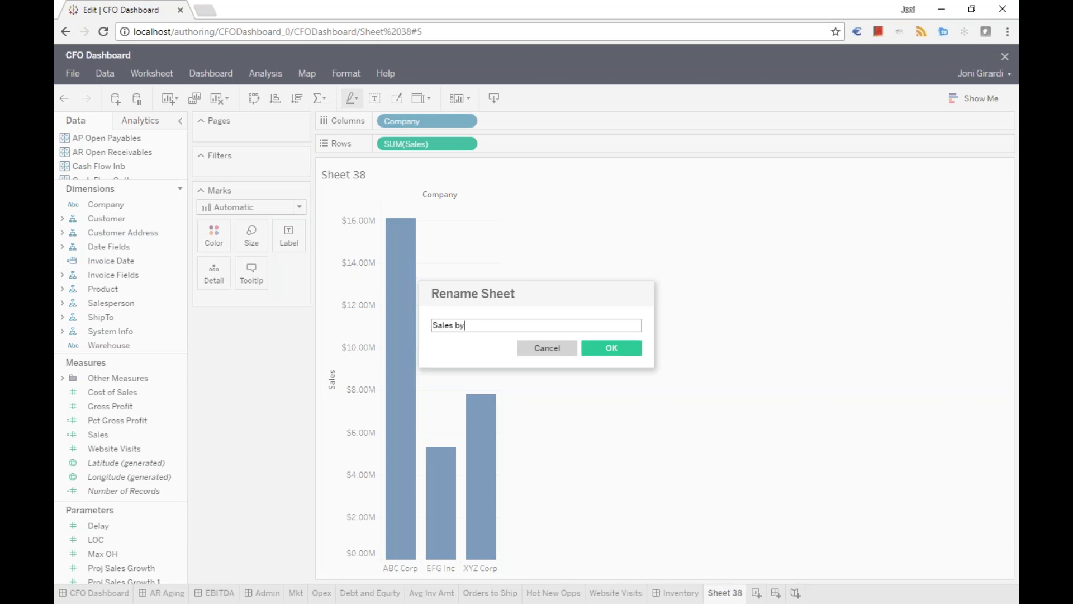
type(" Company")
key("Return")
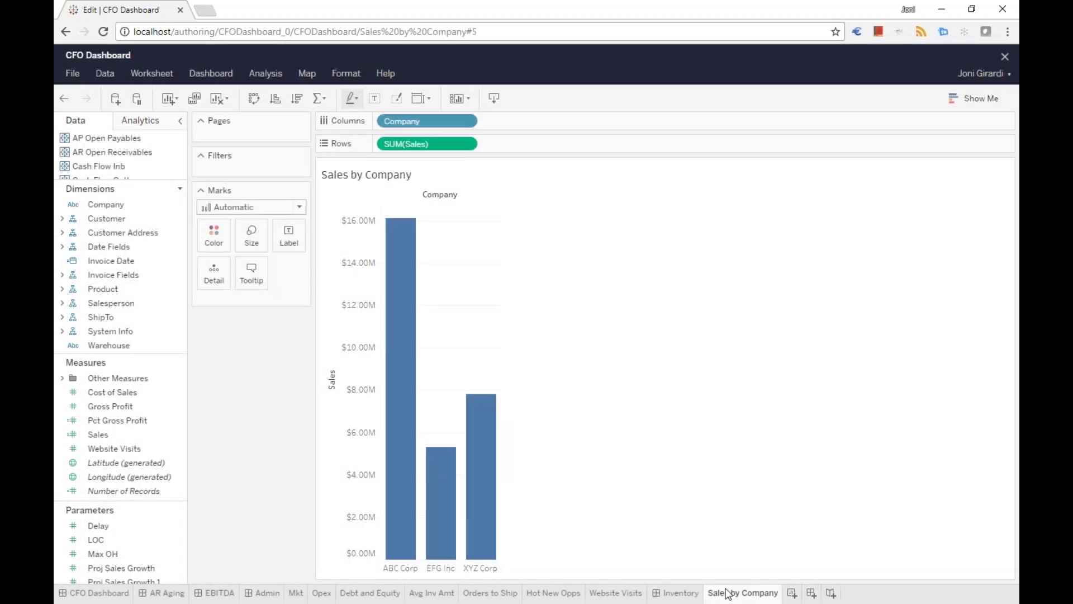
left_click(117, 592)
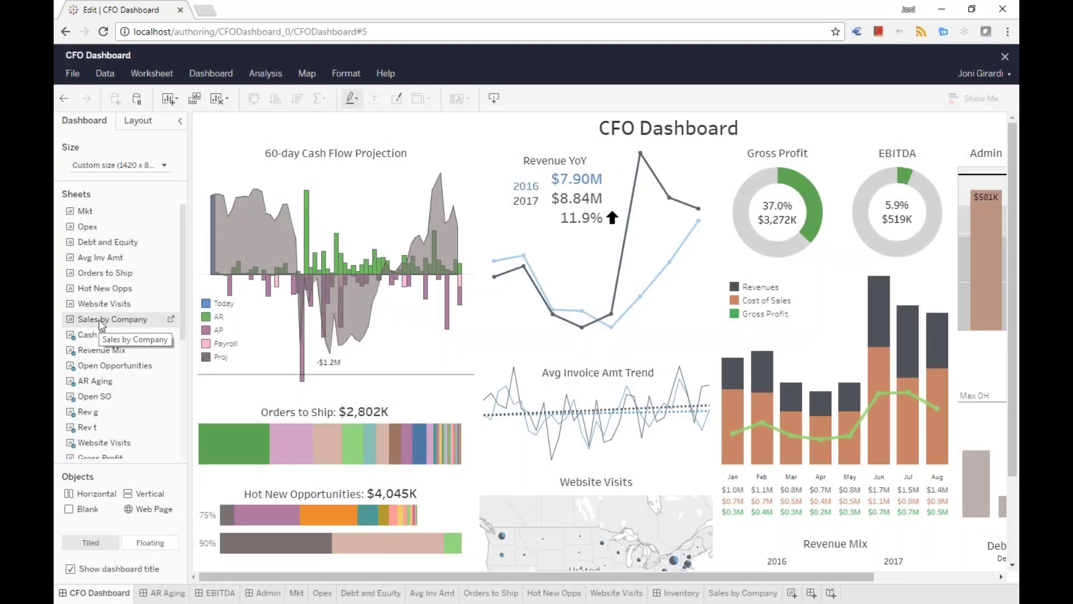
- Place Sales by Company above Website Visits, shrinking Revenue YoY and the map for room
left_click_drag(102, 324, 628, 445)
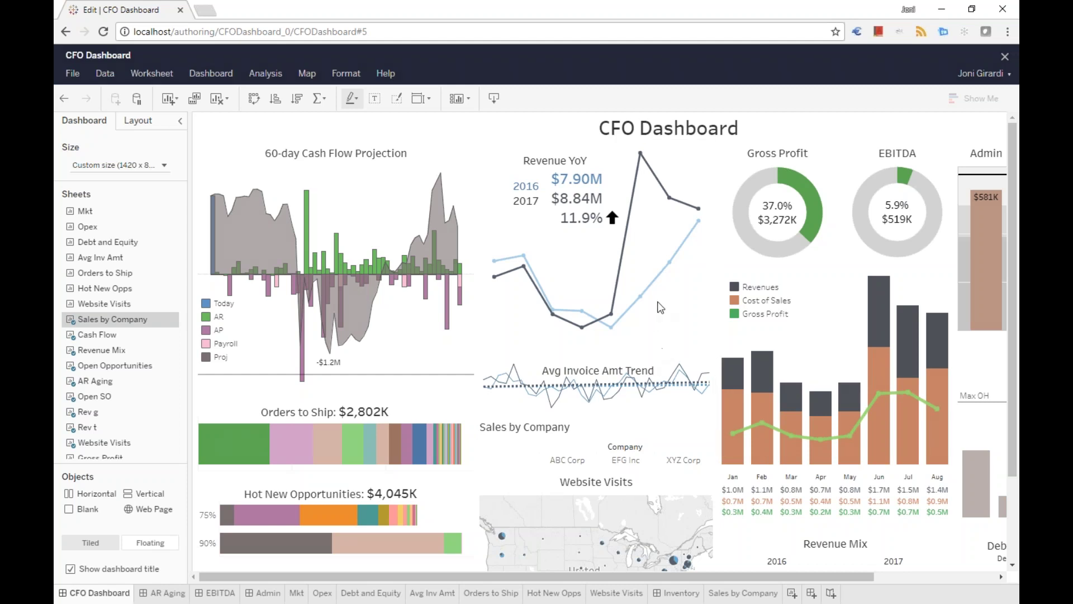
left_click(660, 327)
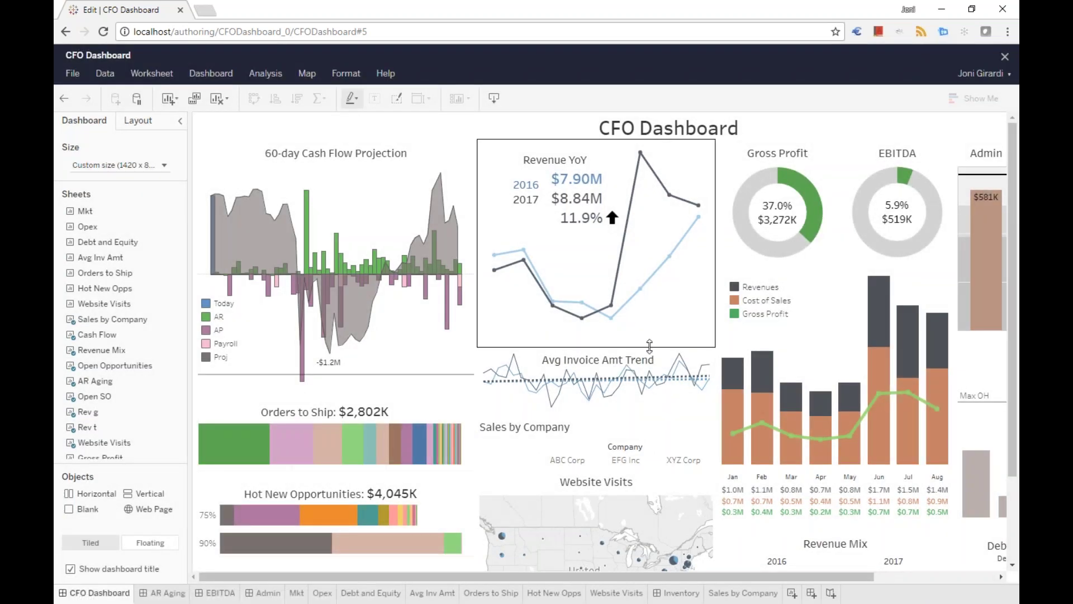
mouse_move(654, 326)
left_mouse_down()
mouse_move(654, 312)
mouse_move(652, 322)
left_mouse_up()
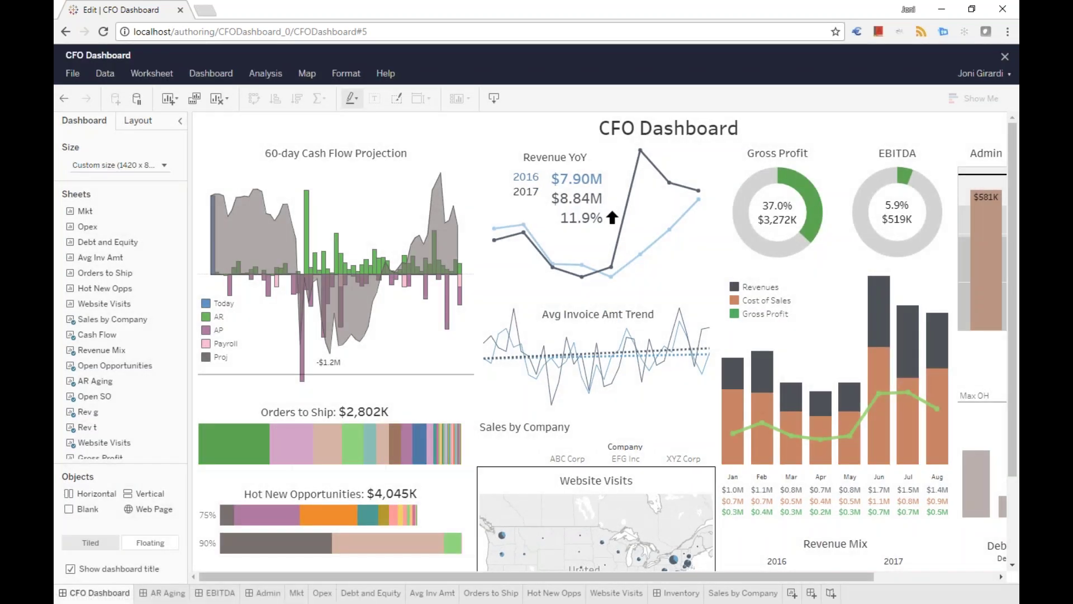
left_click_drag(646, 481, 645, 521)
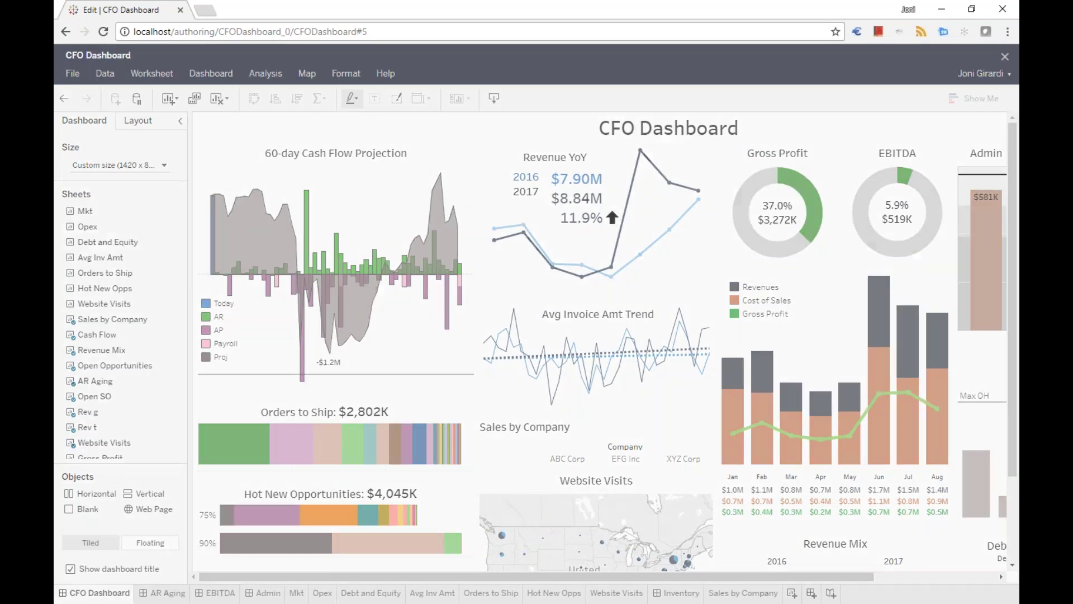
- Turn off the title on the Sales by Company dashboard zone
left_click(593, 441)
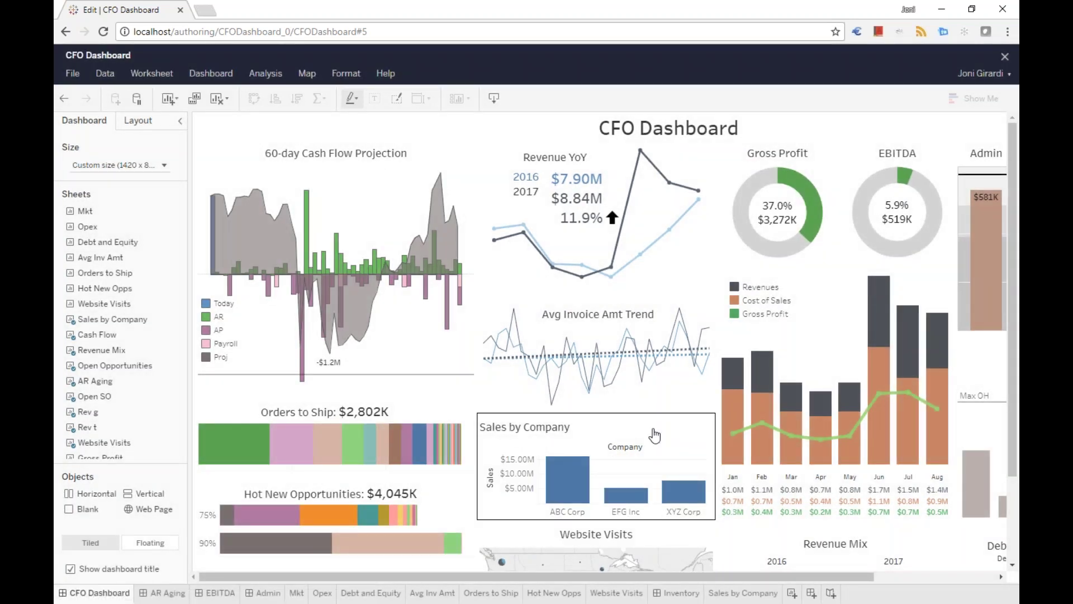
left_click(604, 436)
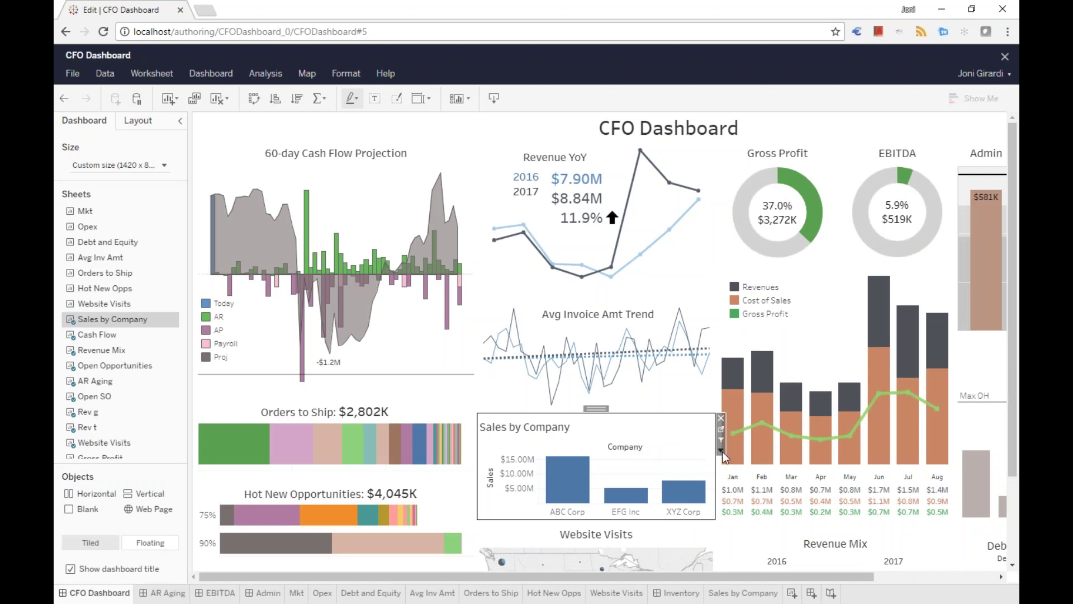
left_click(721, 450)
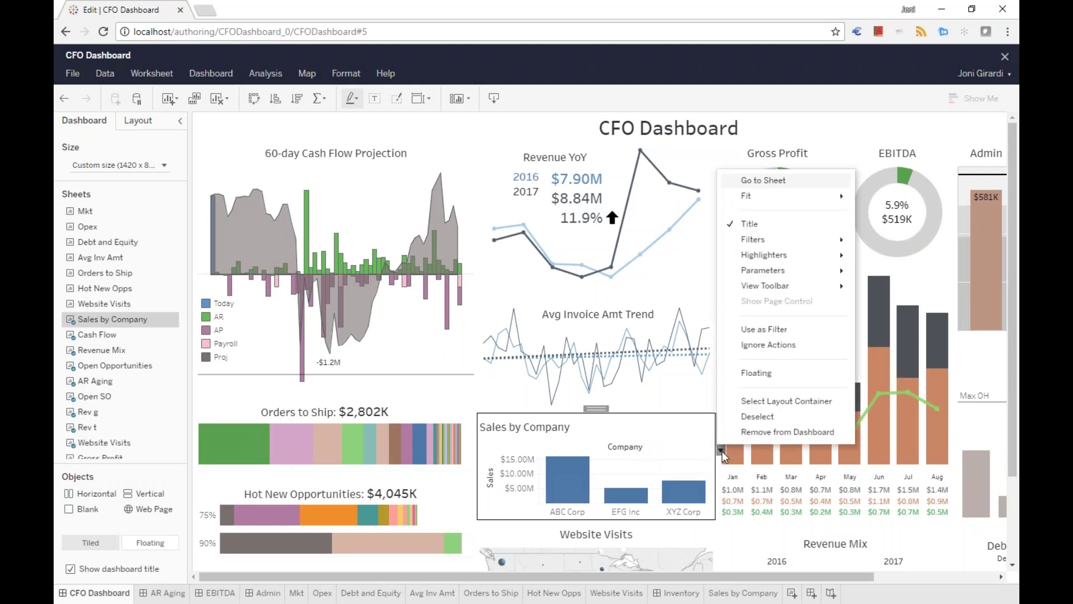
left_click(748, 226)
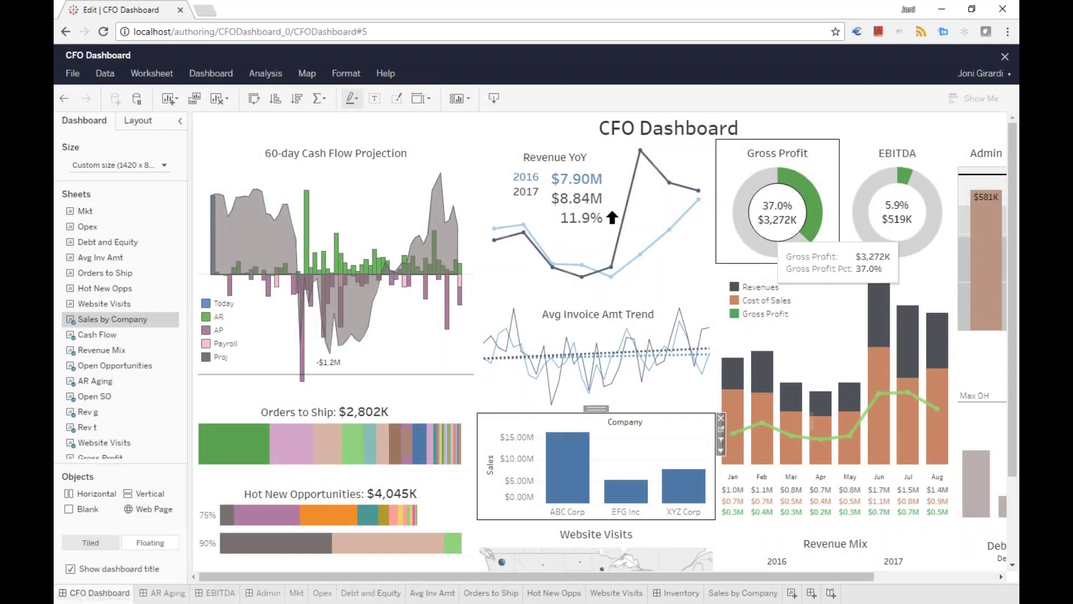
left_click_drag(1011, 263, 1009, 307)
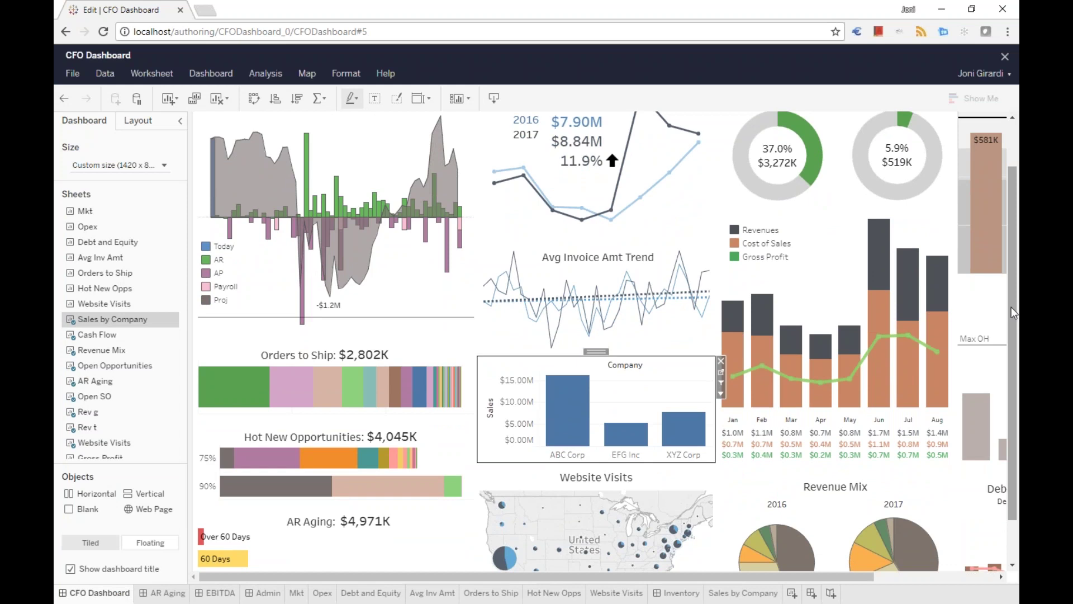
left_click_drag(1011, 309, 1015, 281)
mouse_move(576, 453)
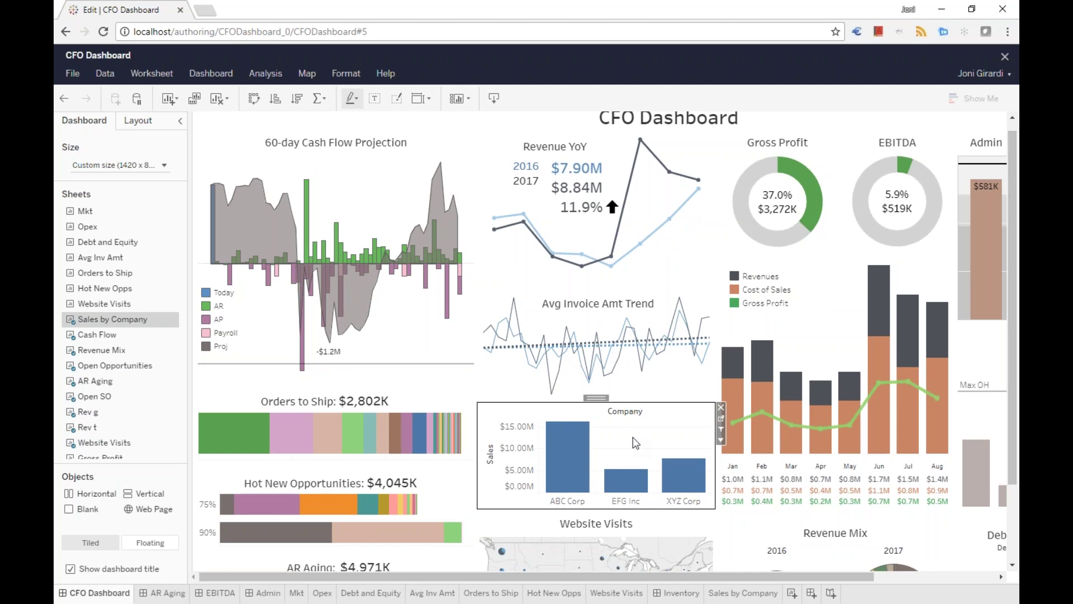
- Filter Sales by Company on Invoice Date to the last 2 years (1/1/2016–12/31/2017)
mouse_move(557, 193)
left_click(742, 594)
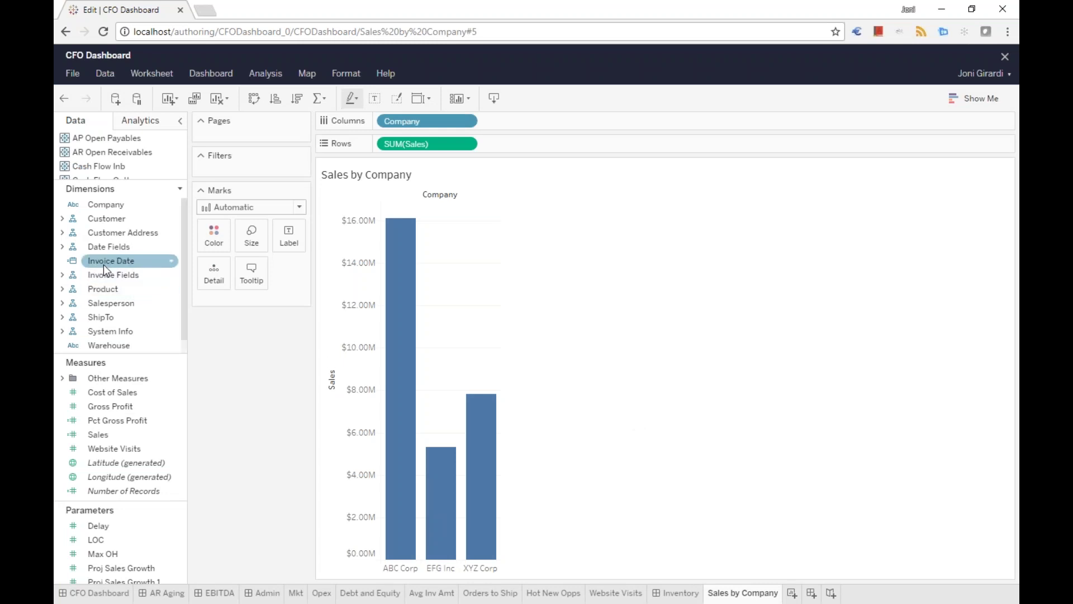
left_click_drag(103, 264, 254, 168)
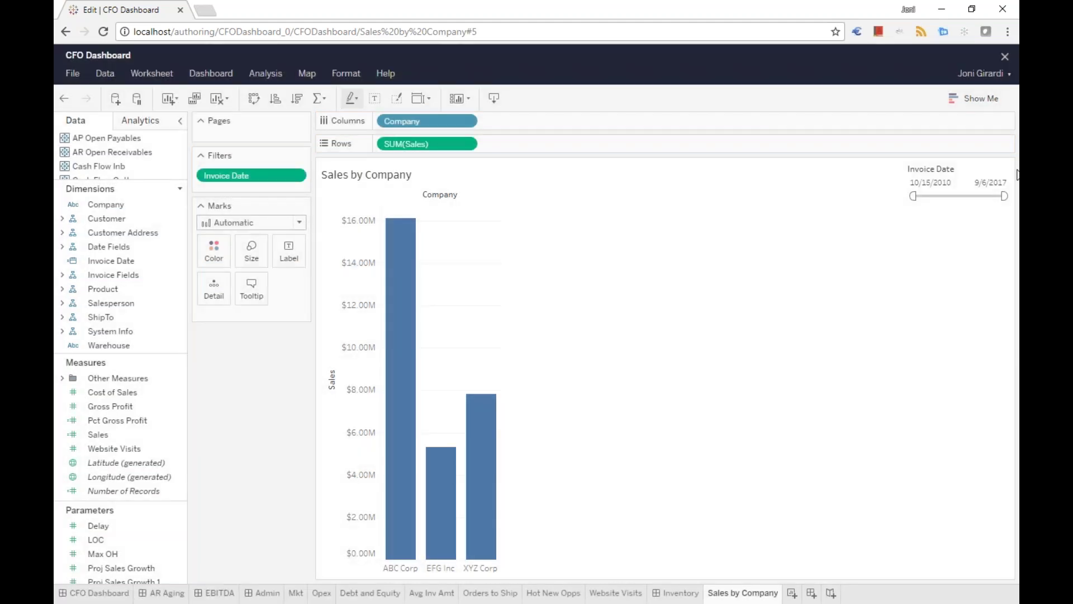
left_click(1006, 170)
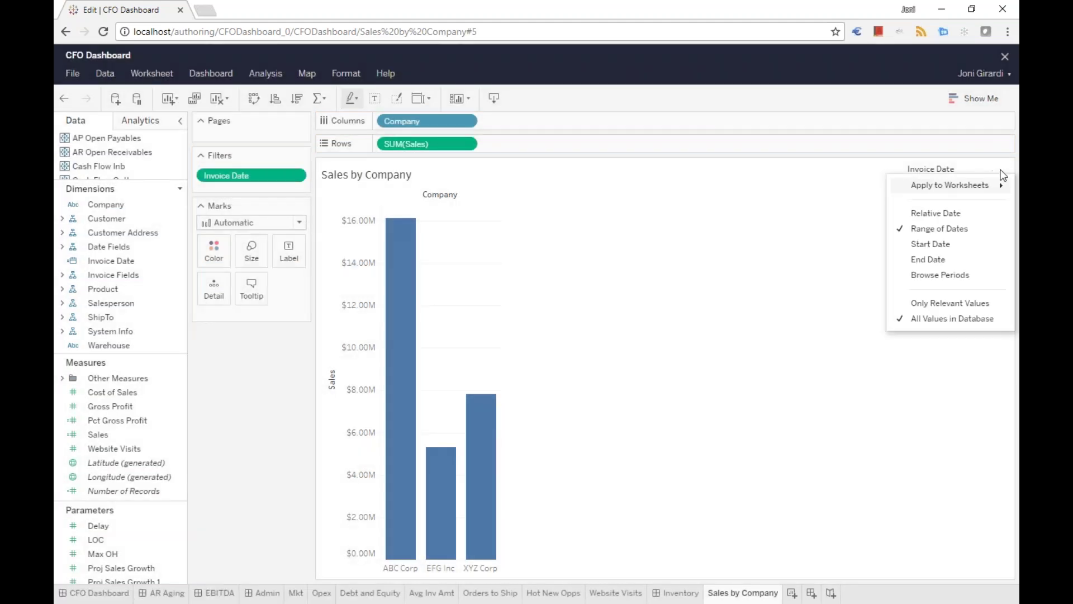
left_click(934, 213)
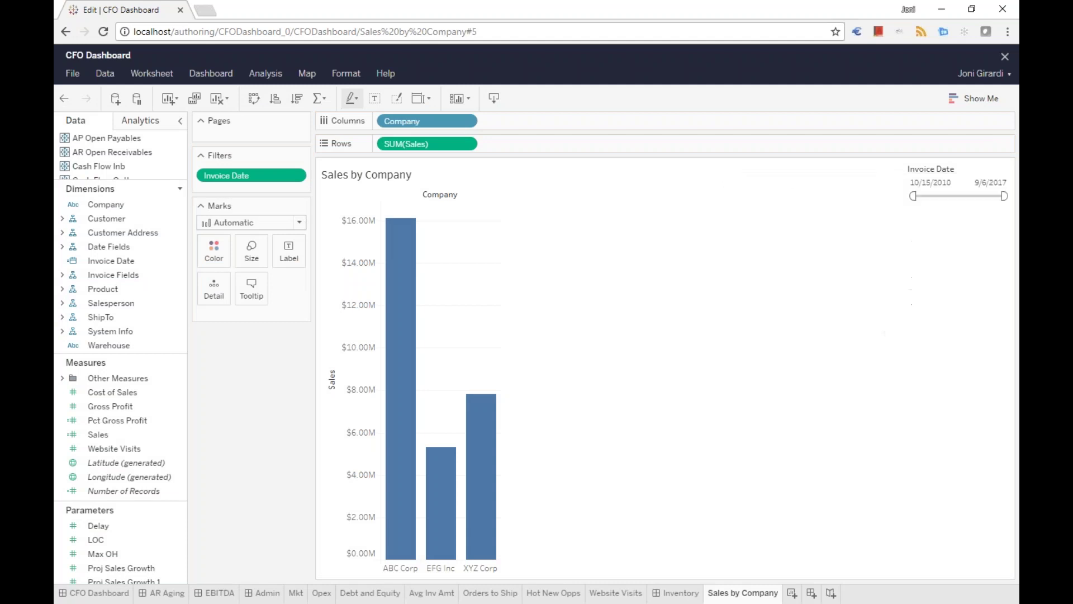
left_click(935, 187)
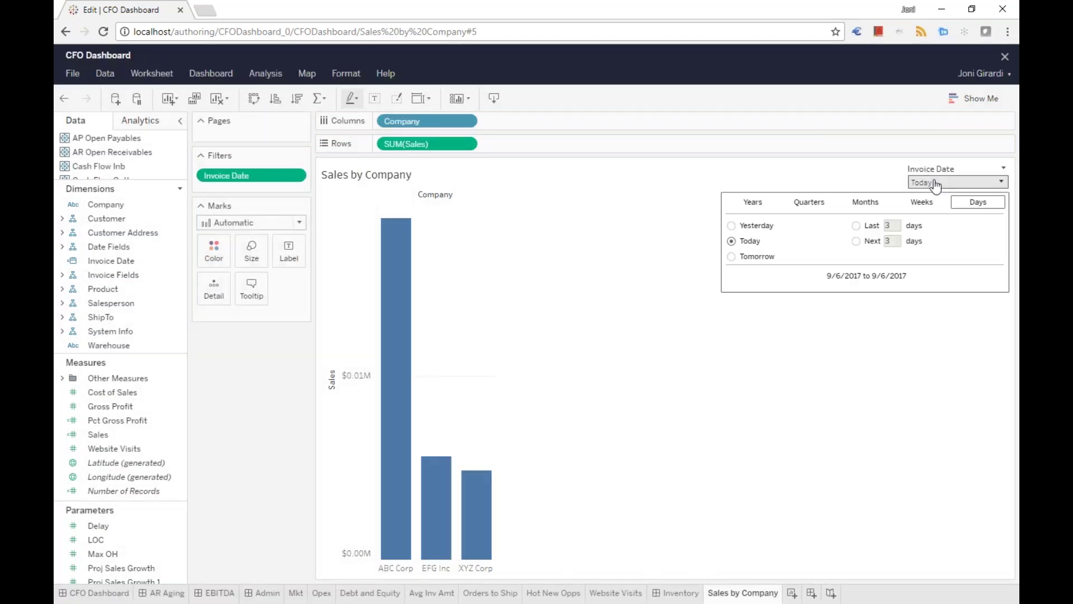
left_click(755, 202)
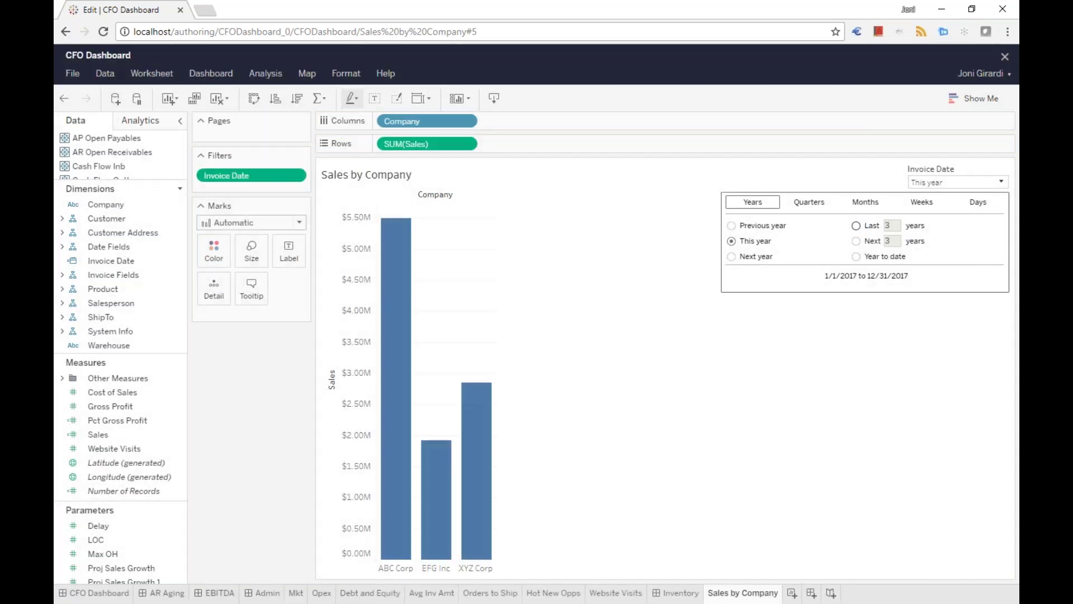
left_click(856, 225)
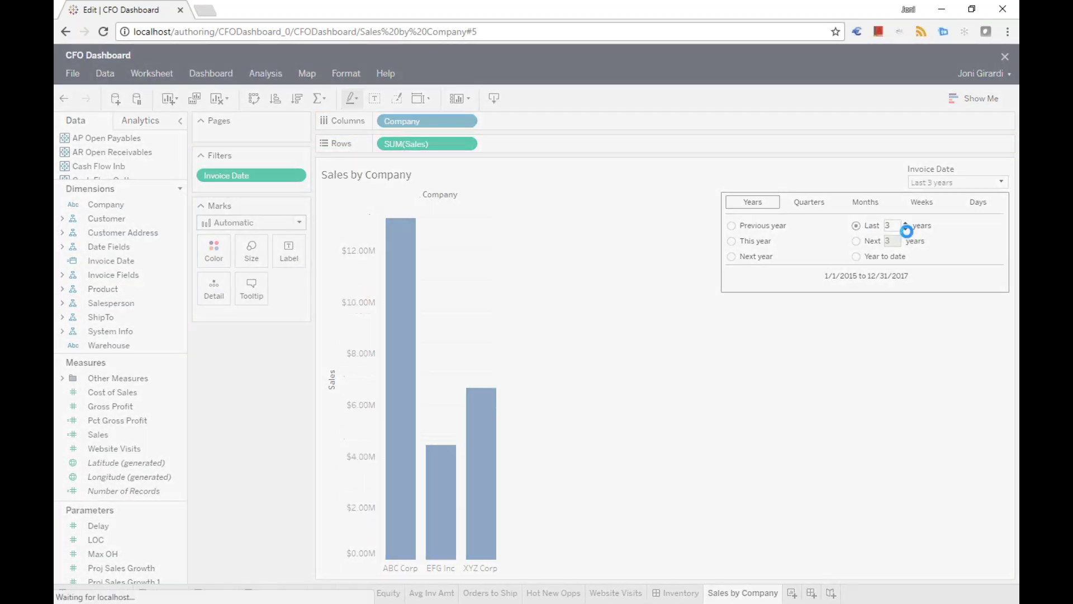
left_click(906, 229)
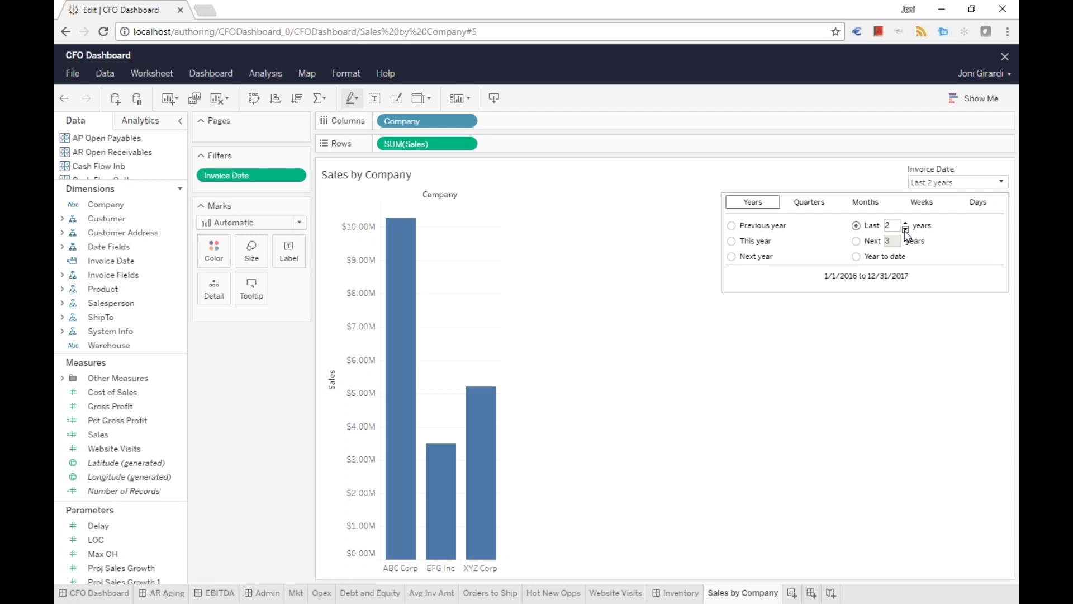
left_click(673, 249)
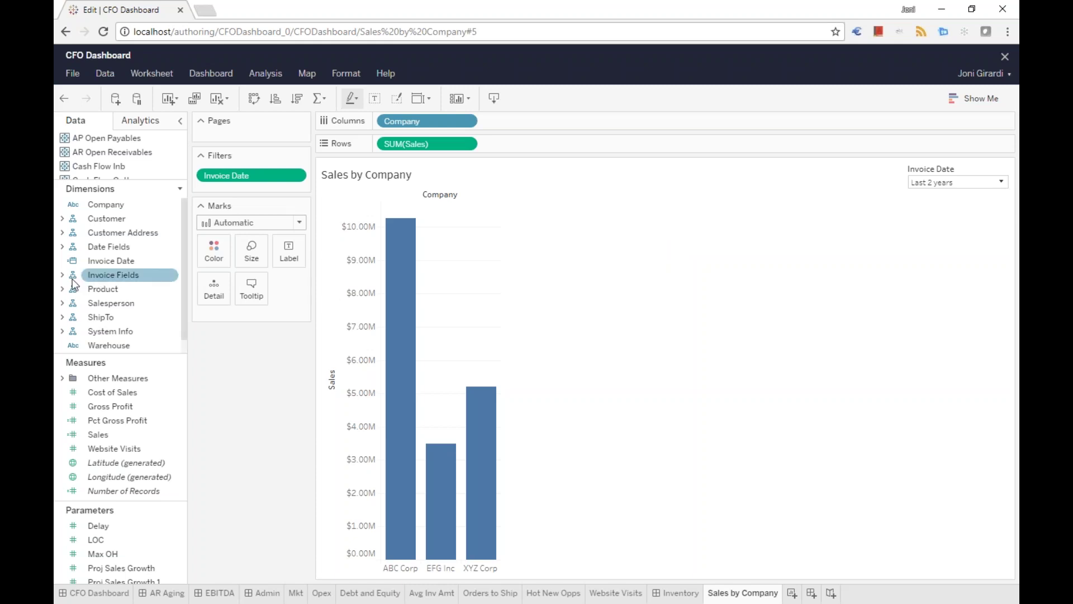
- Add a YTD filter from Date Fields that excludes After YTD
left_click(62, 247)
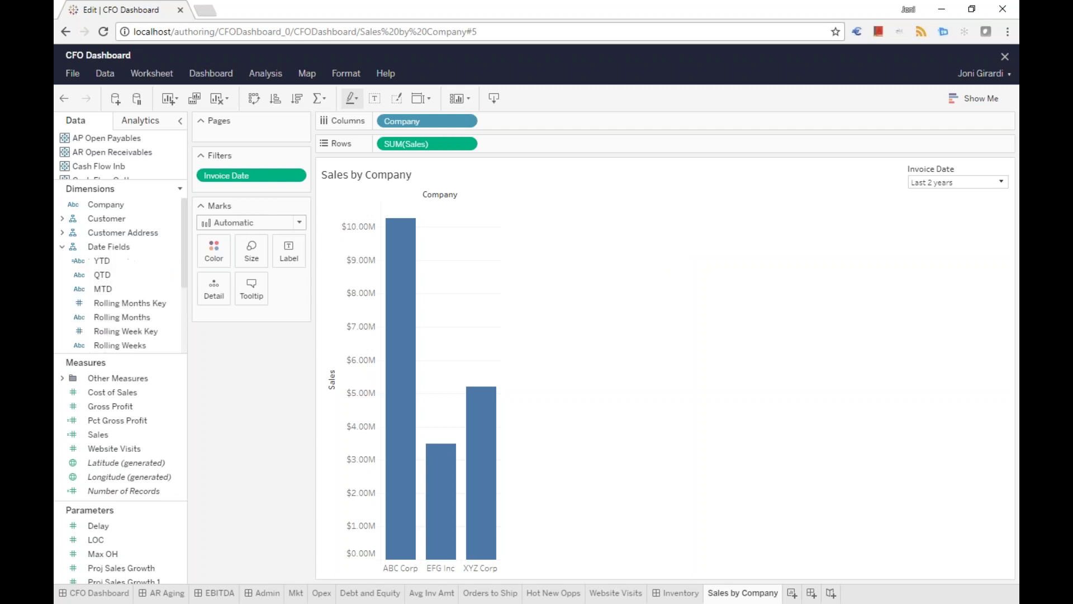
left_click_drag(110, 266, 244, 186)
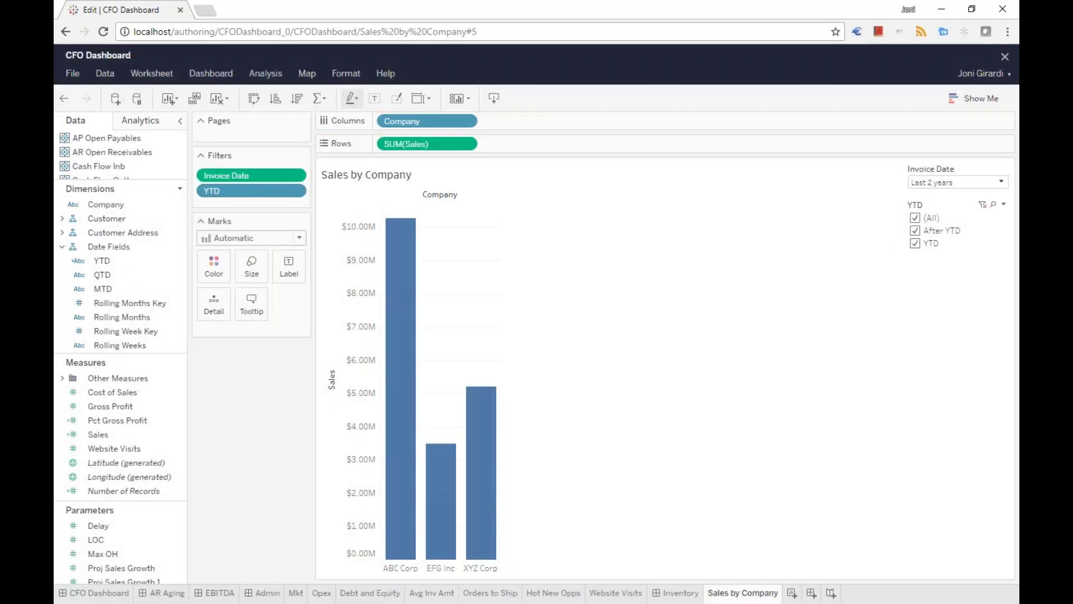
left_click(915, 231)
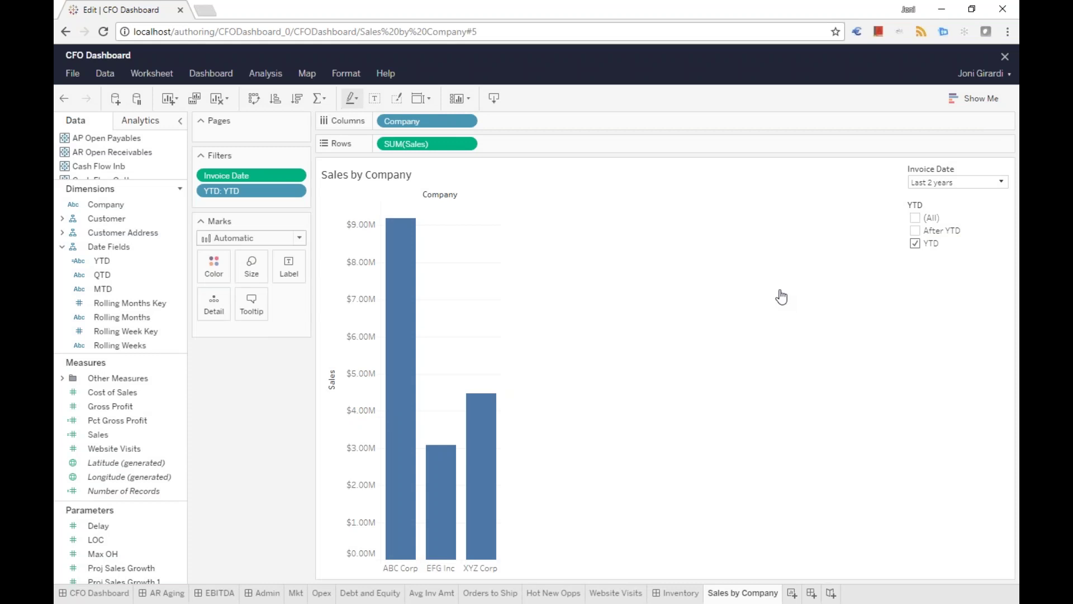
left_click(61, 247)
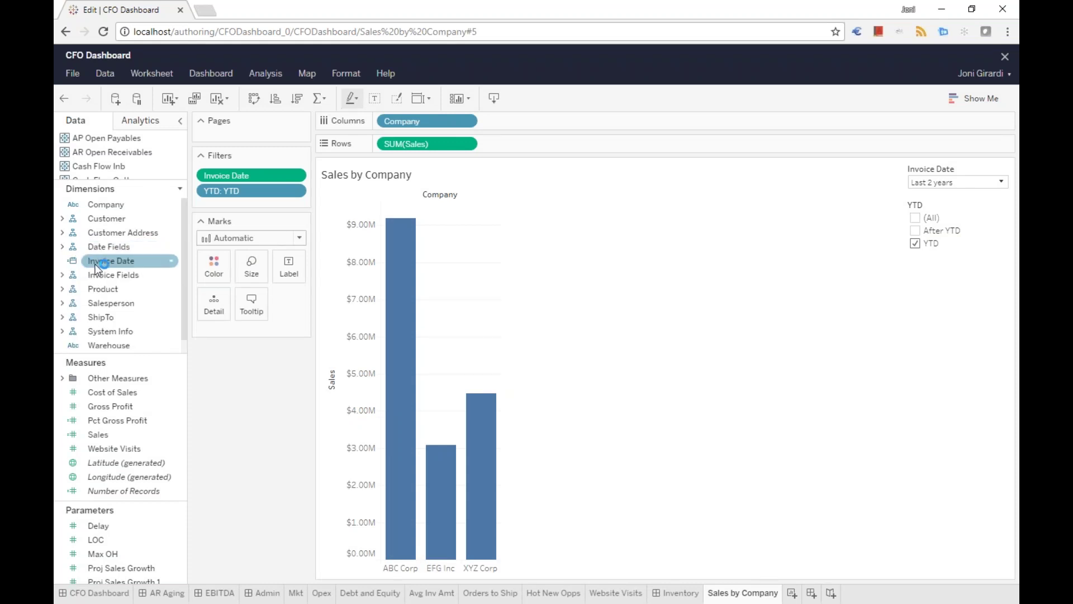
- Split each company's sales into 2016 and 2017 bars by invoice year, using Bar marks
left_click_drag(96, 261, 515, 120)
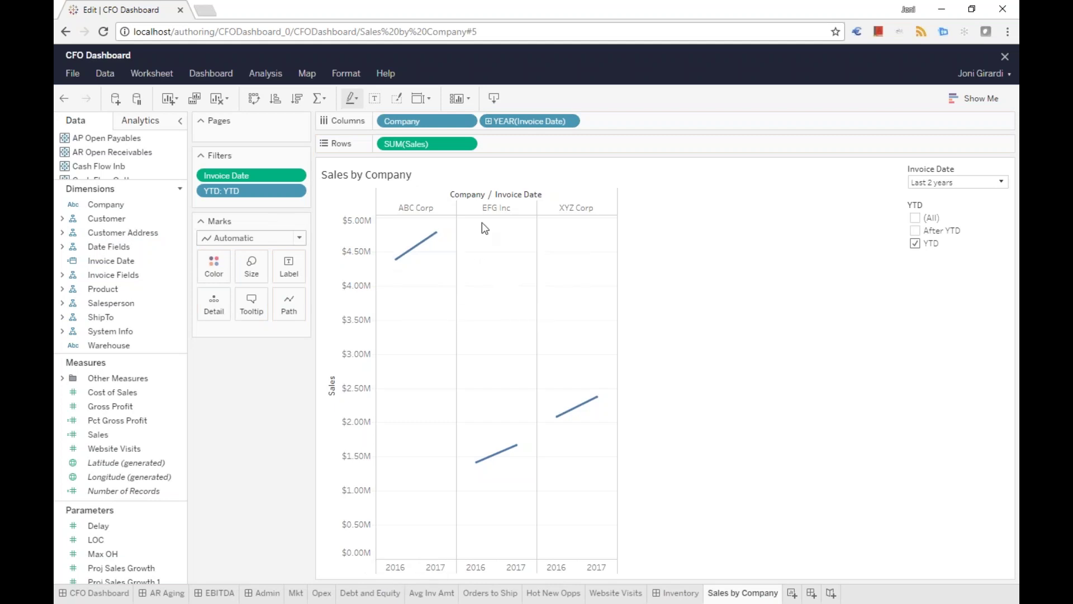
left_click(300, 238)
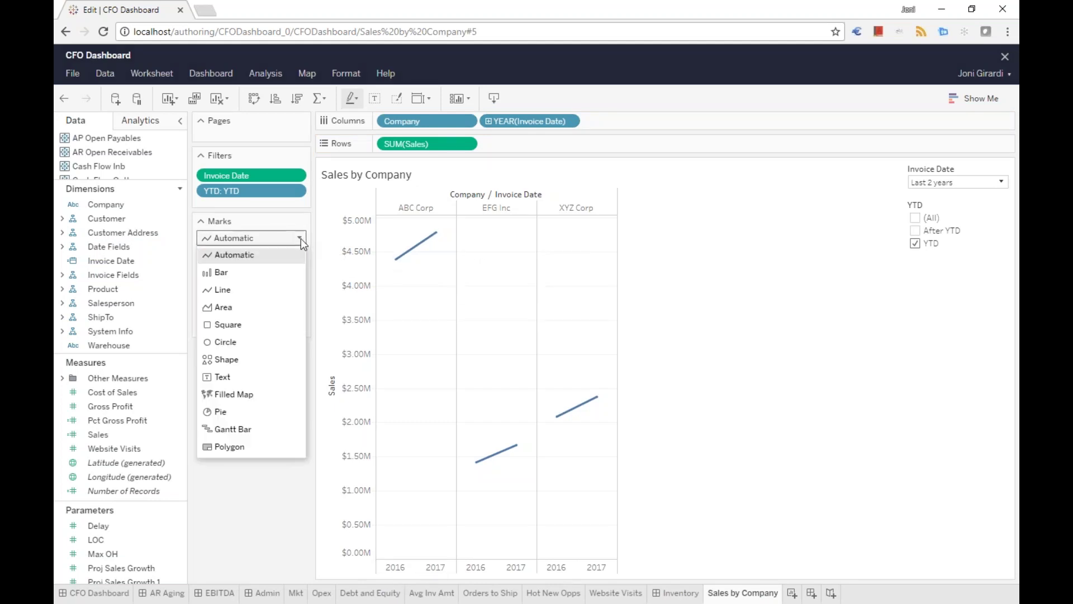
left_click(222, 274)
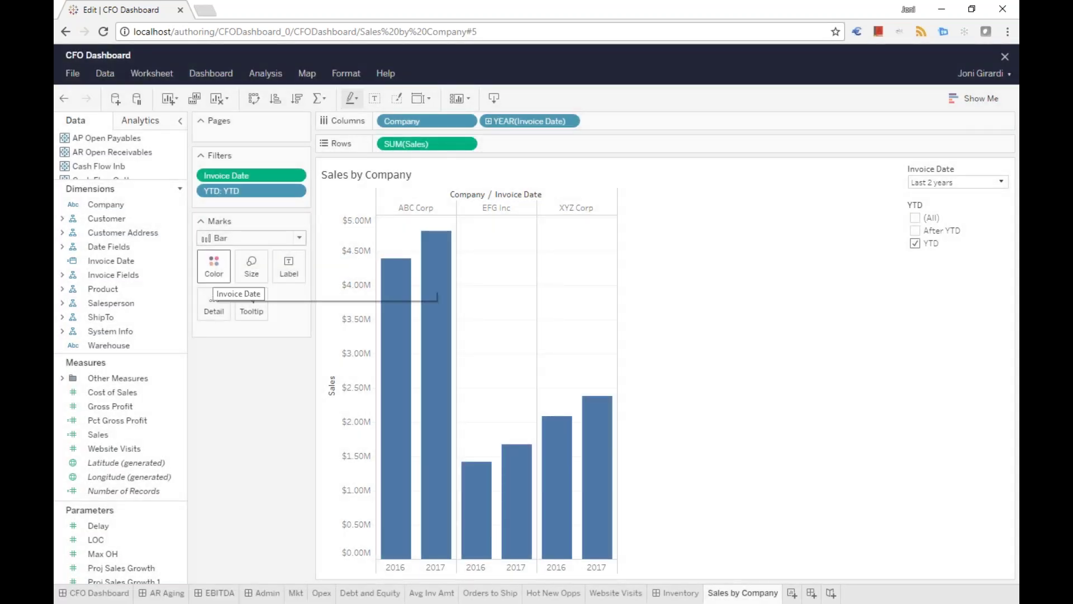
mouse_move(454, 297)
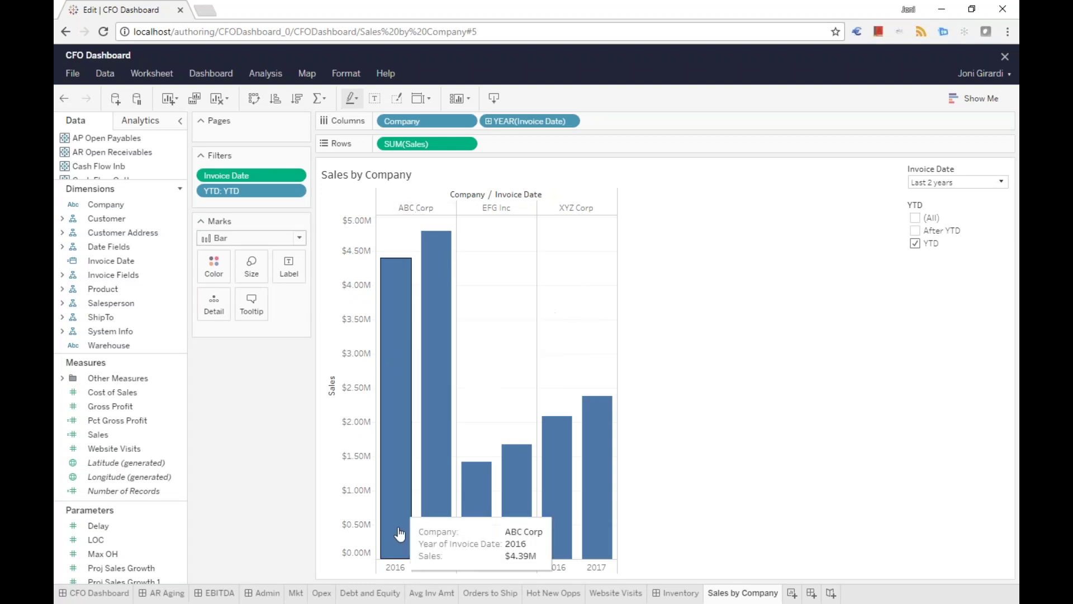
mouse_move(431, 558)
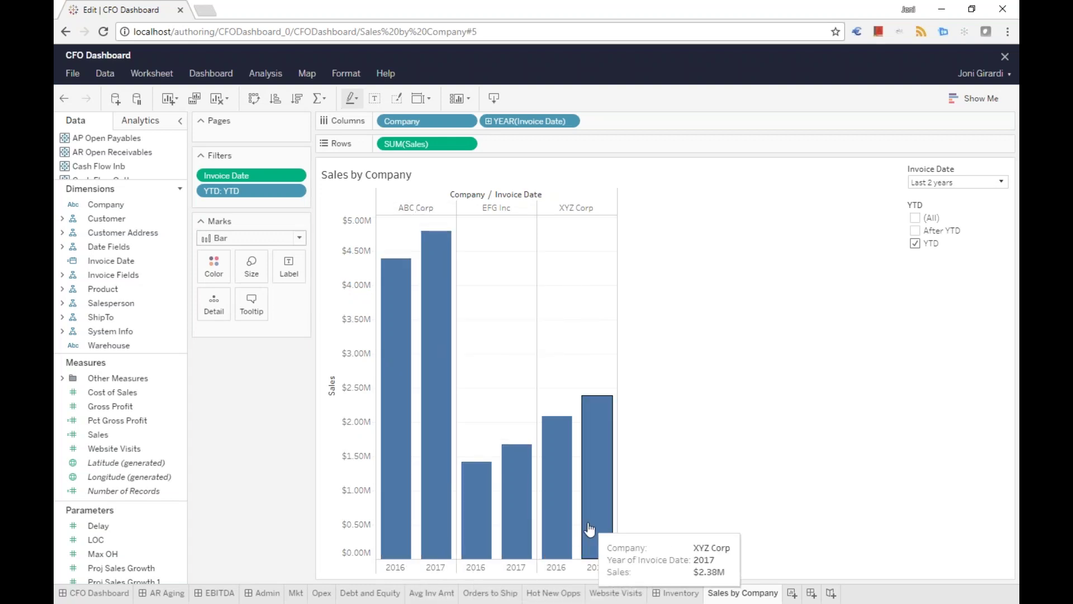
left_click(109, 592)
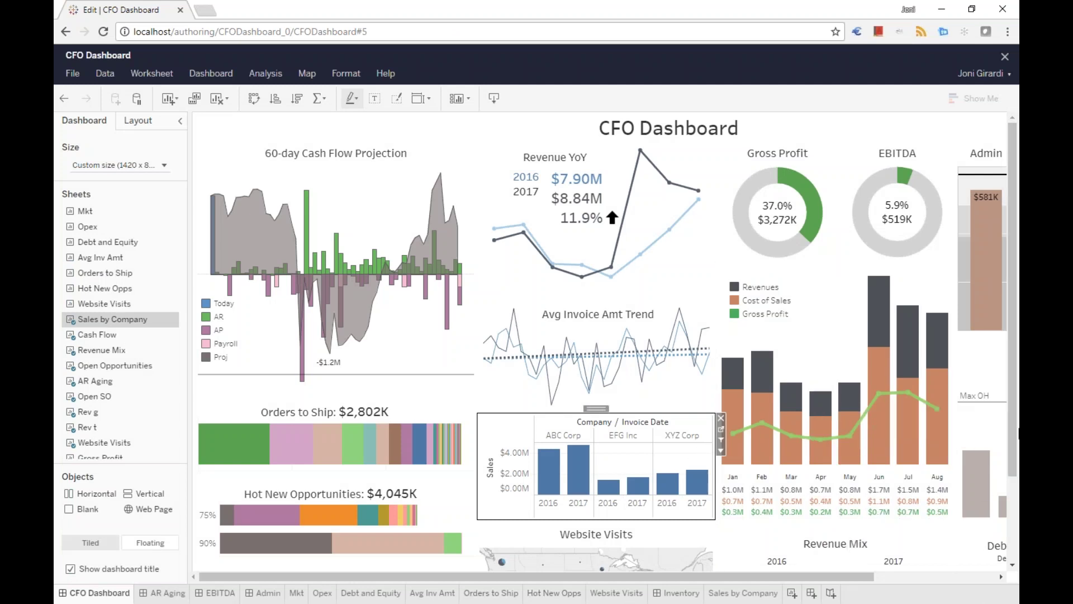
left_click_drag(1015, 441, 1015, 454)
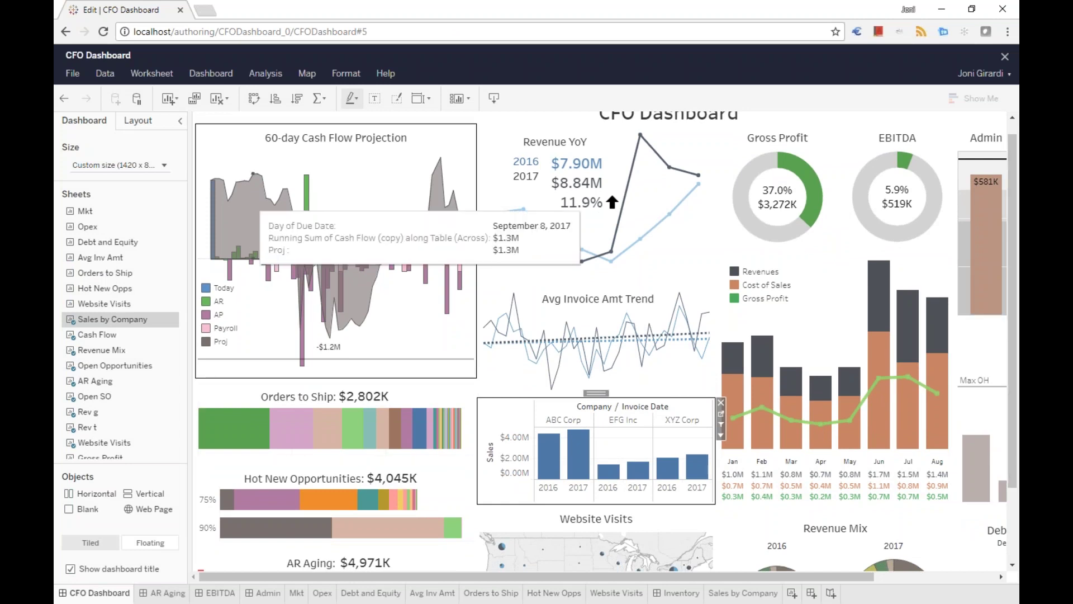
left_click(254, 202)
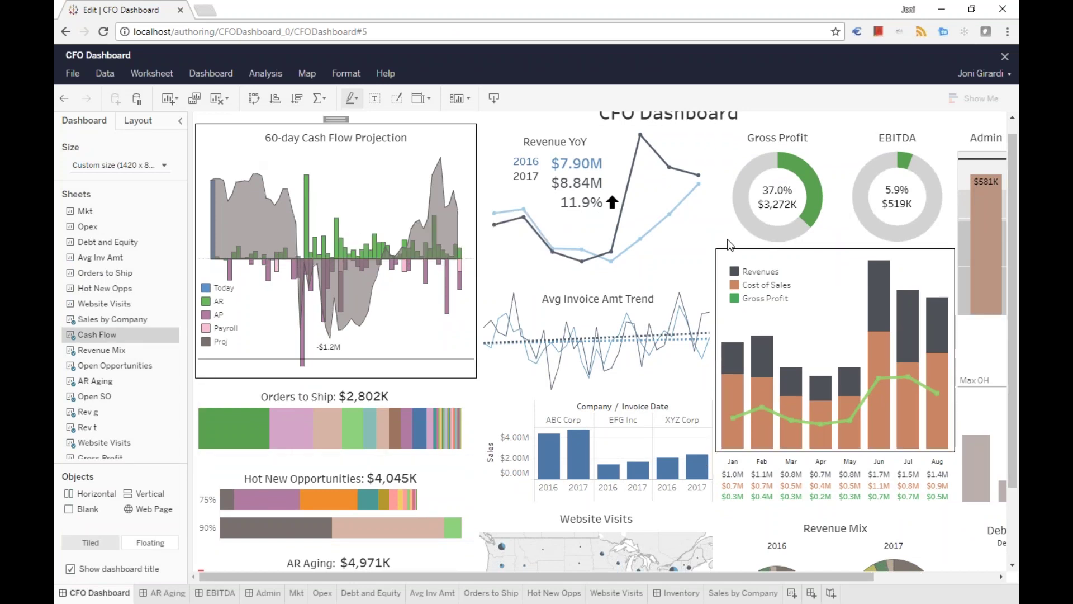
mouse_move(585, 171)
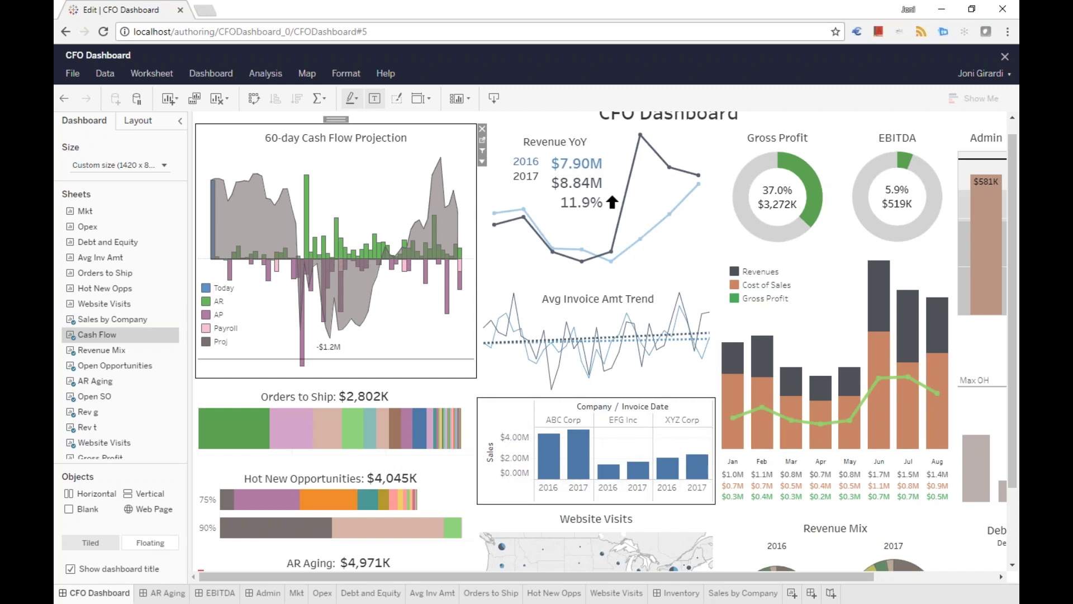
mouse_move(579, 456)
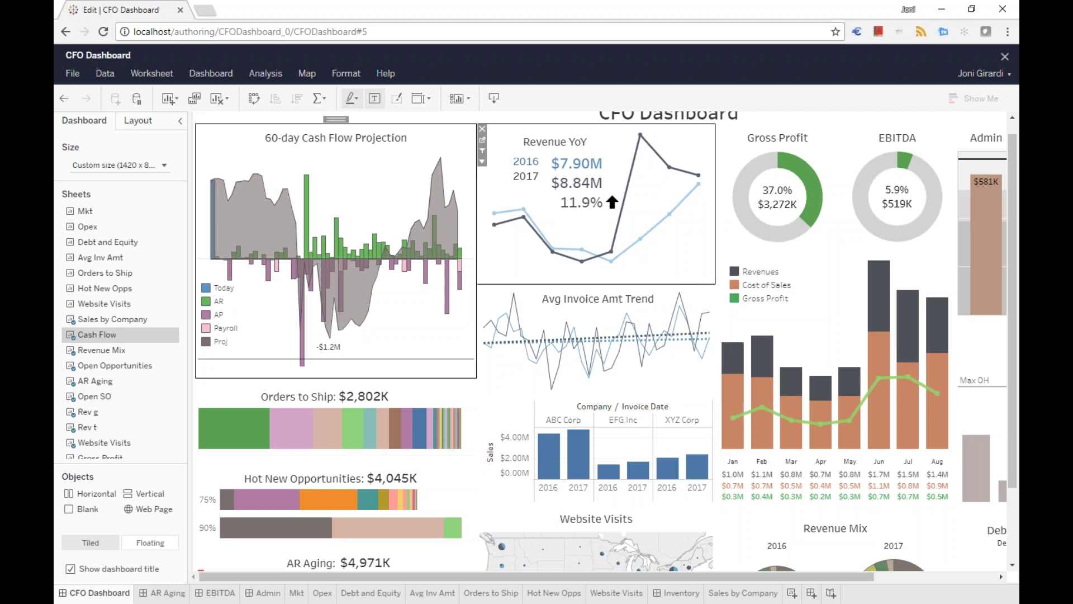
left_click(735, 595)
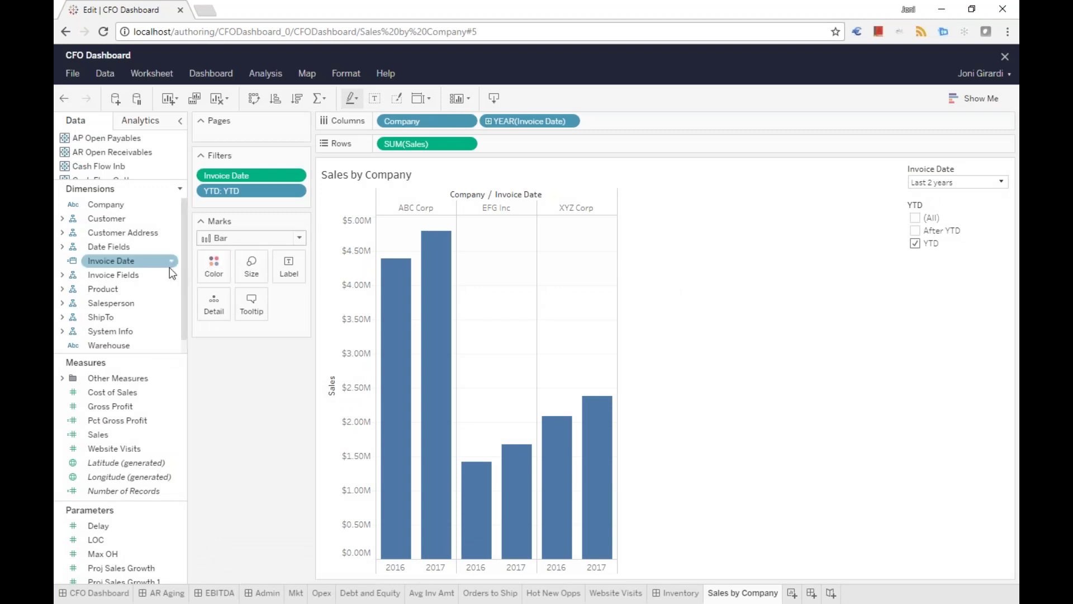
- Colour bars by invoice year (light blue 2016, dark grey 2017) and hide the year header
left_click_drag(104, 266, 227, 263)
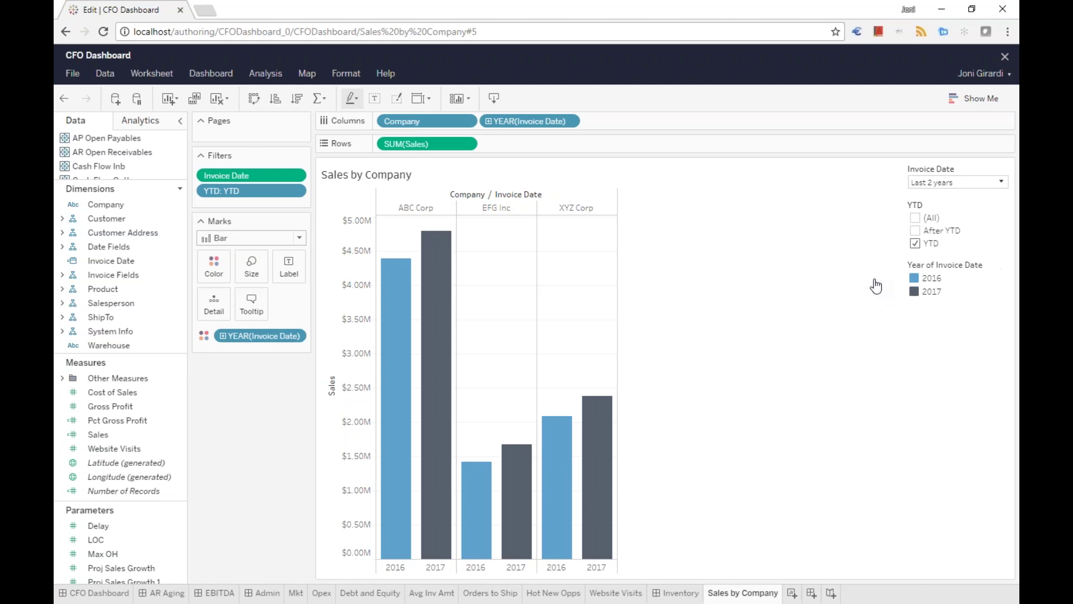
left_click(573, 122)
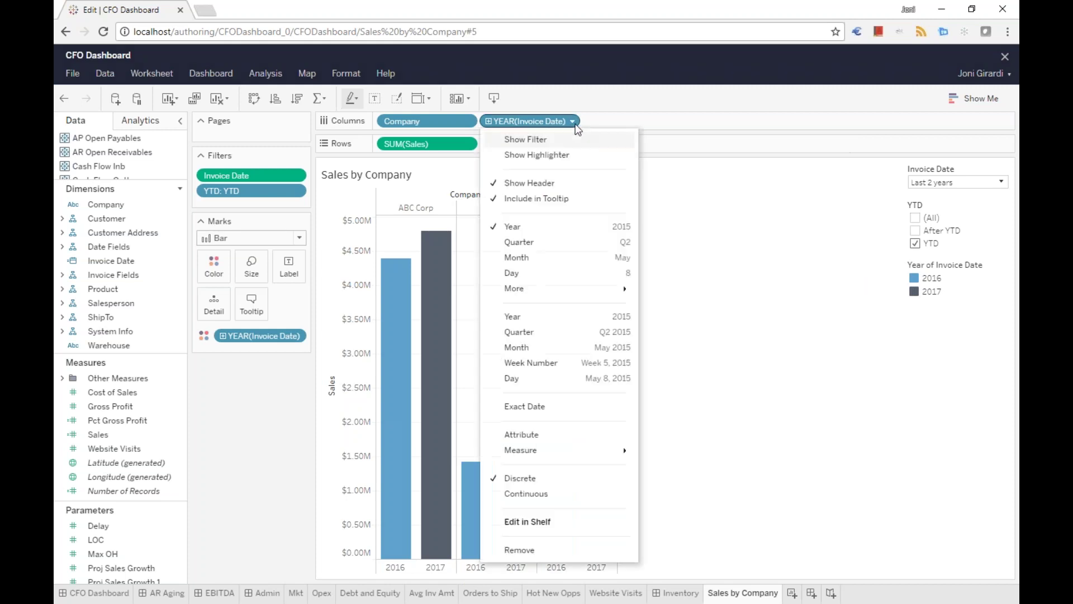
left_click(551, 185)
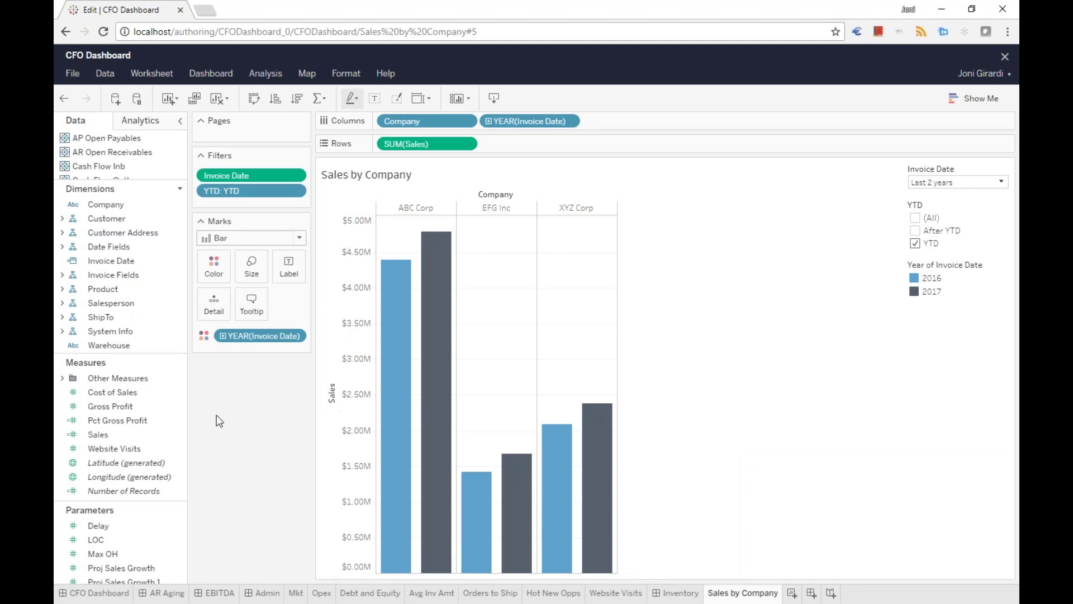
- Label each bar with its dollar sales, hide the Sales axis, and return to the dashboard
left_click_drag(101, 437, 290, 266)
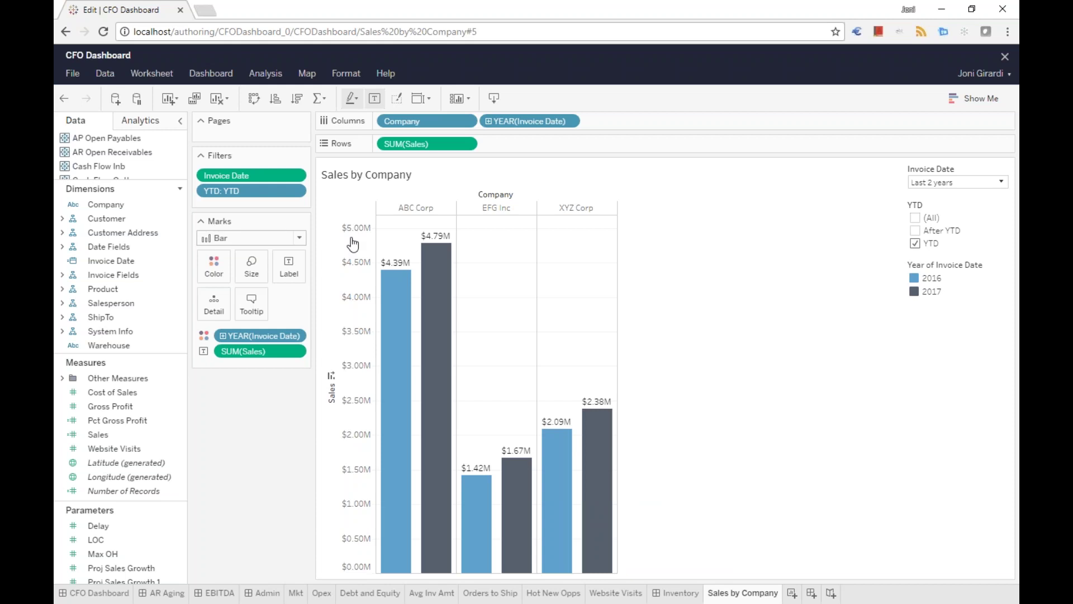
left_click(470, 144)
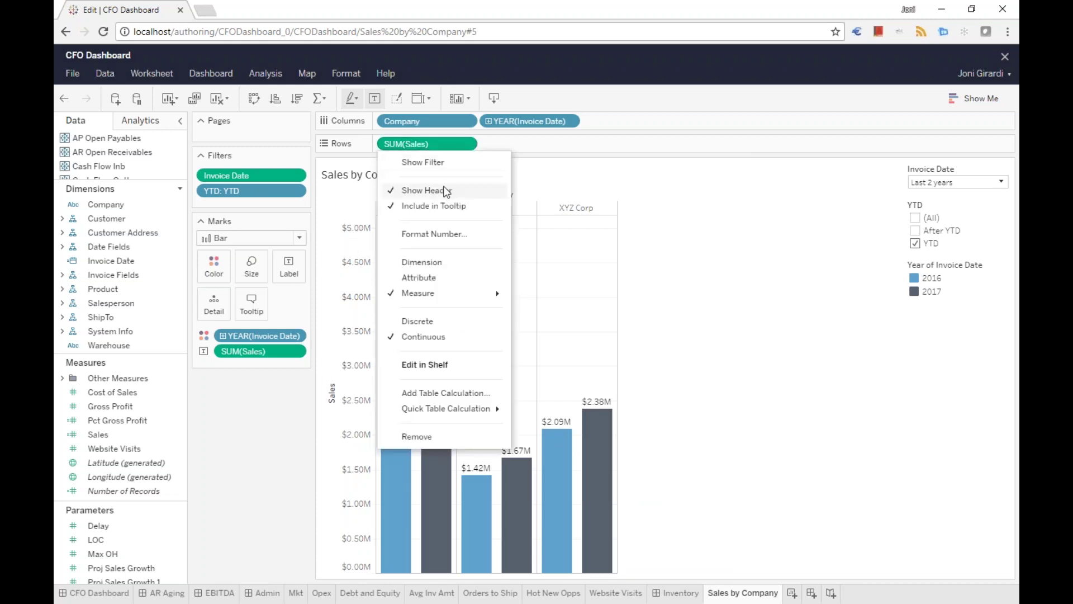
left_click(447, 190)
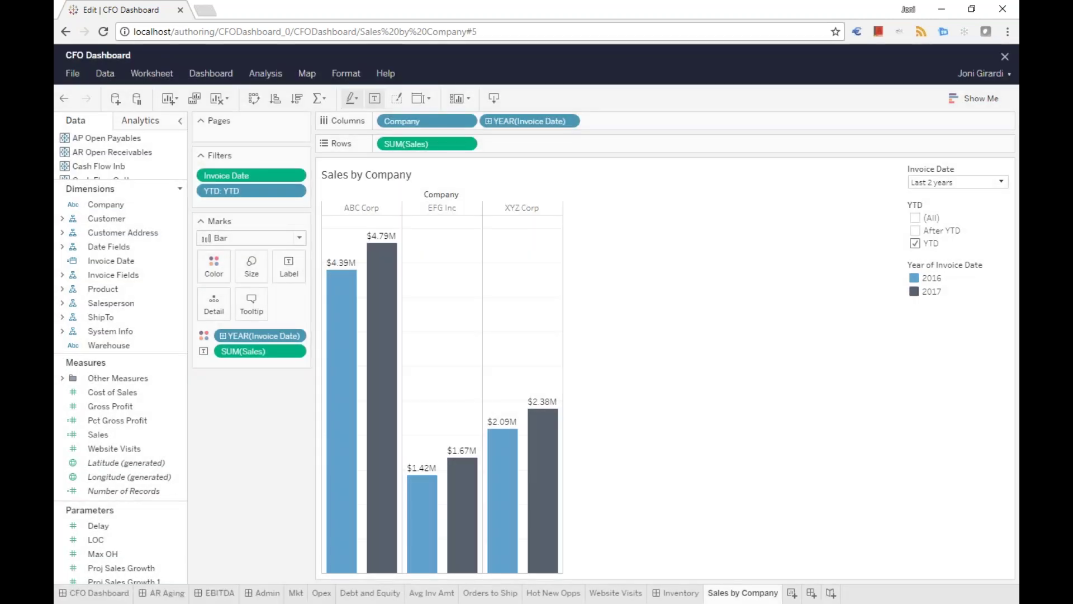
left_click(106, 594)
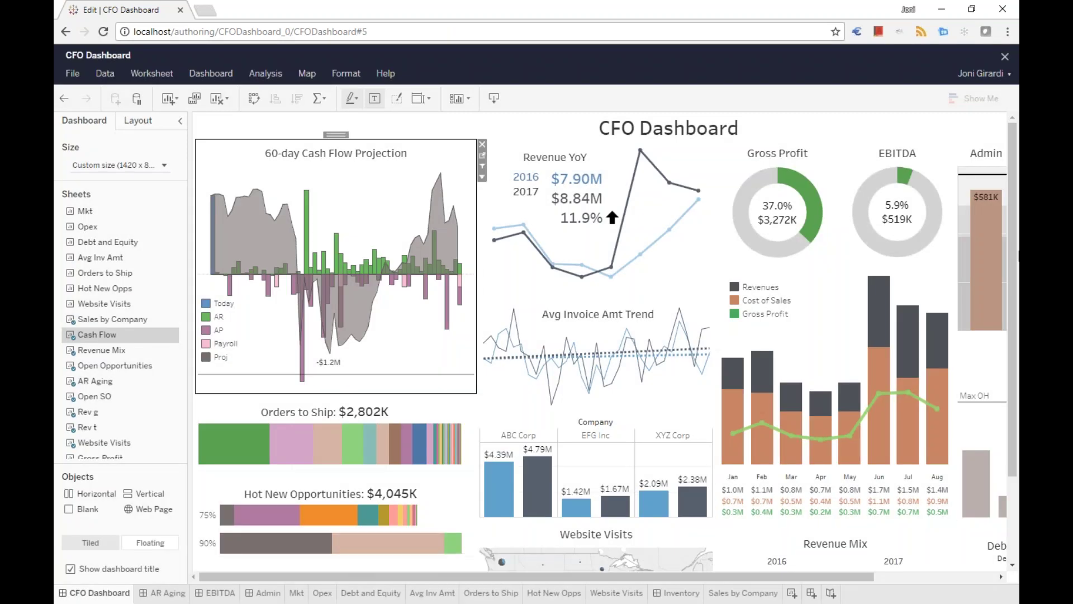
- Enlarge the Sales by Company chart up toward the trend chart, then save and close the workbook
left_click_drag(1013, 261, 1013, 286)
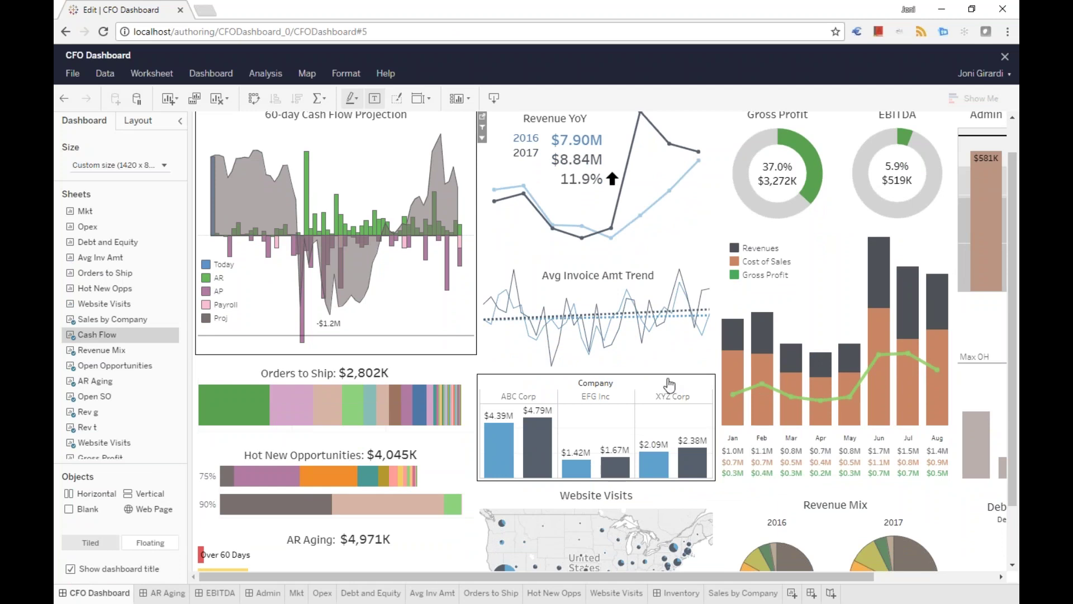
left_click_drag(655, 367, 655, 366)
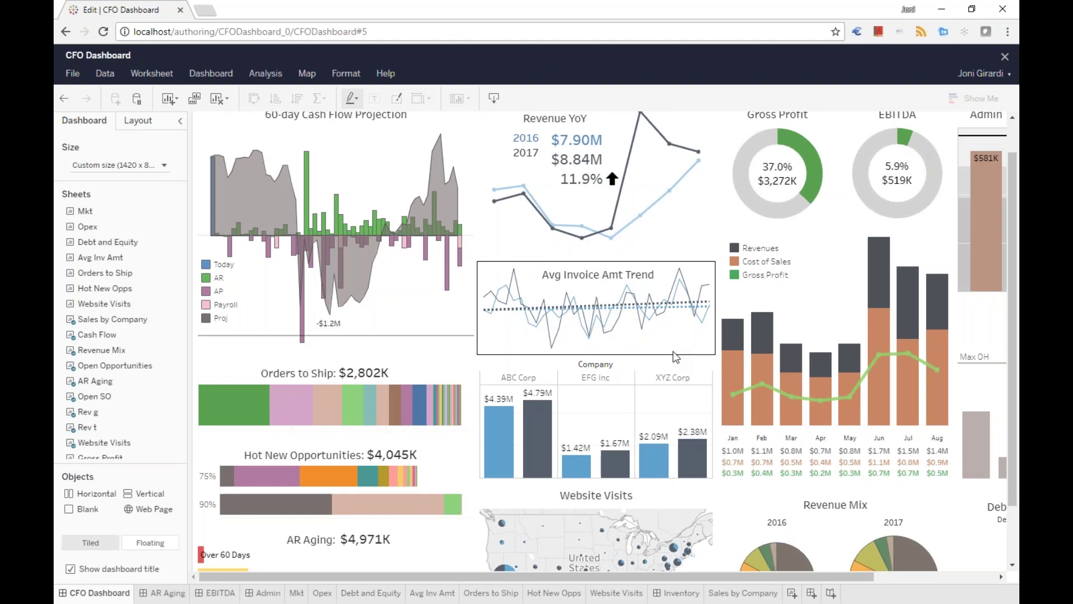
left_click(71, 75)
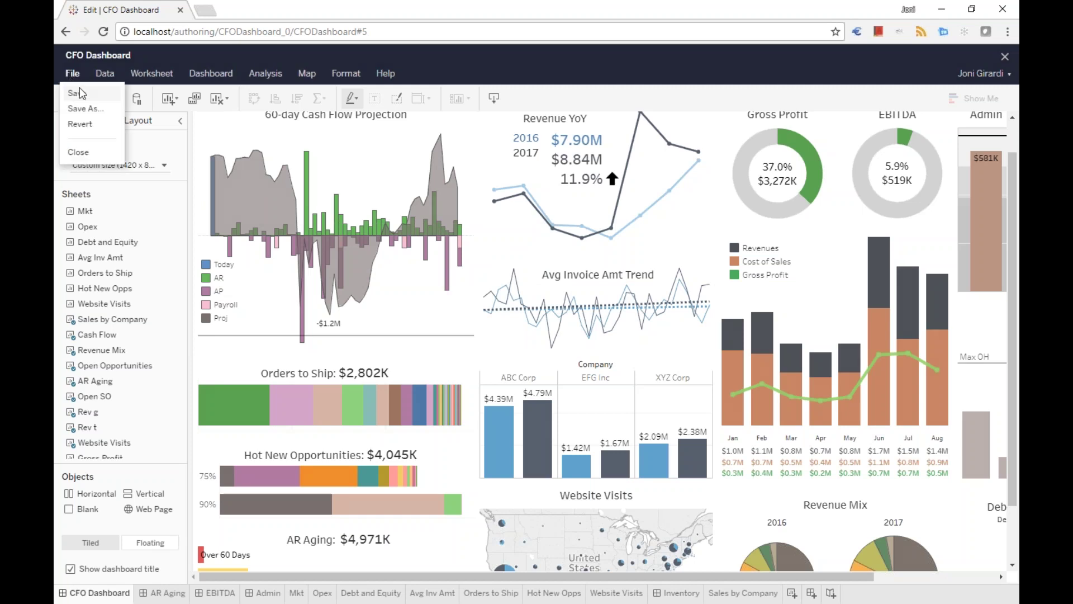
left_click(84, 91)
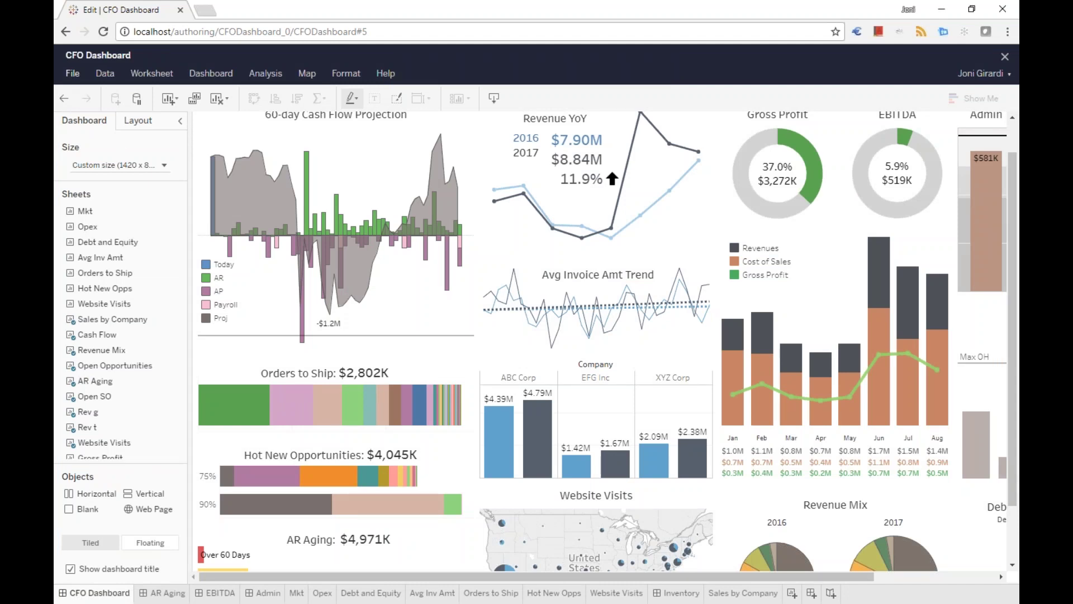
left_click(72, 73)
left_click(79, 152)
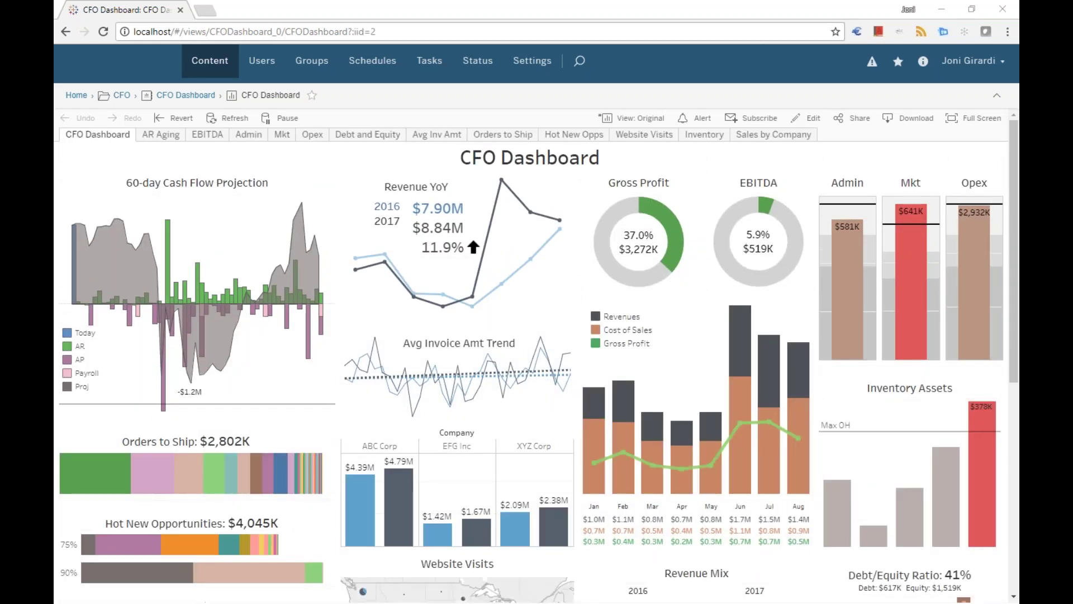
- Show the published CFO Dashboard with its Sales by Company bars in full-screen view
left_click(962, 127)
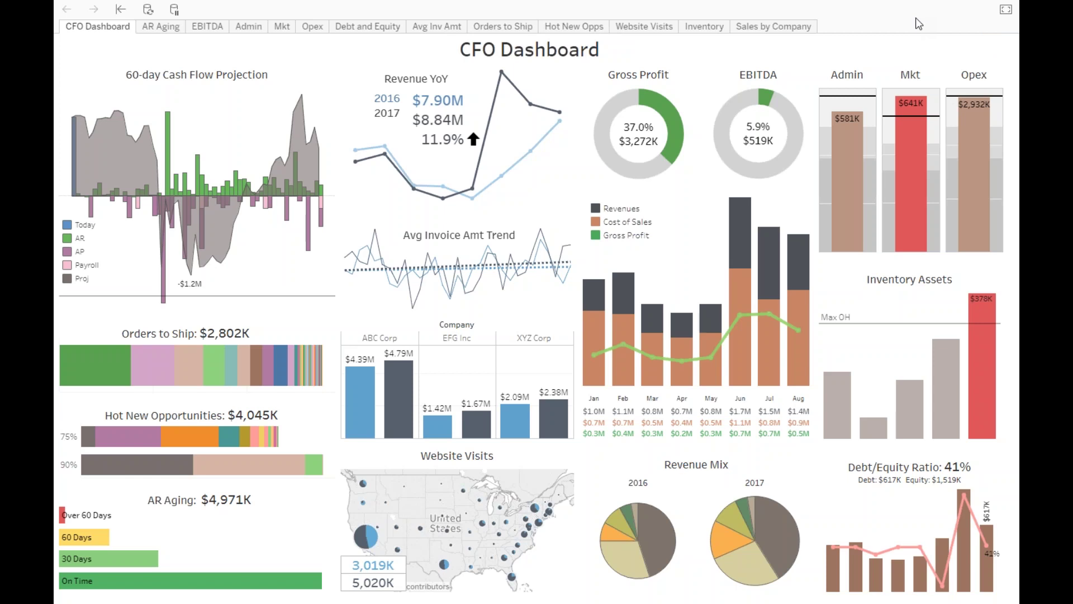
mouse_move(476, 425)
mouse_move(398, 383)
mouse_move(366, 428)
mouse_move(463, 110)
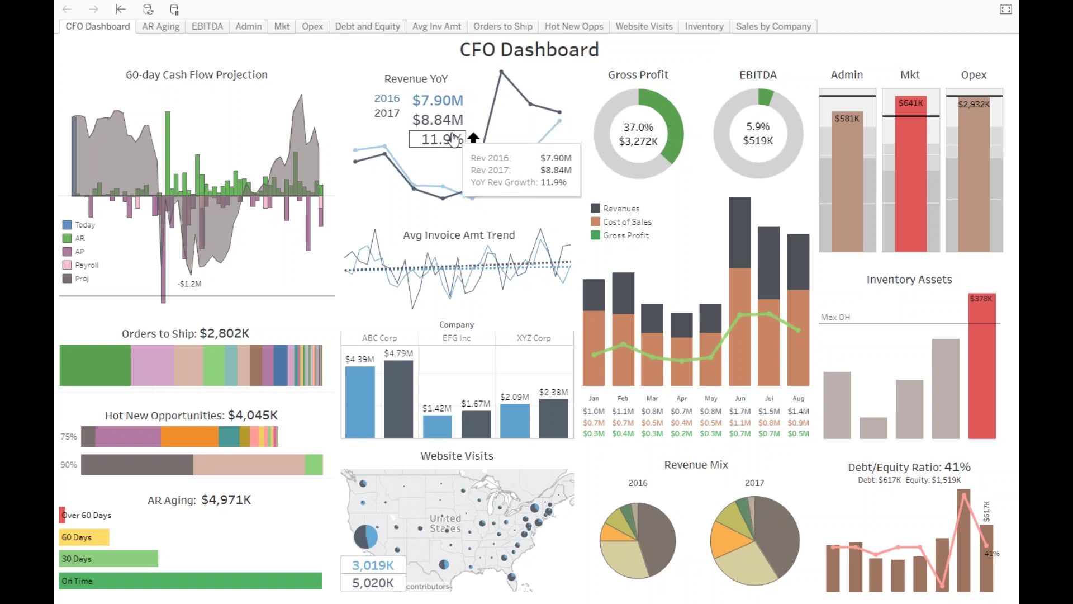
mouse_move(528, 157)
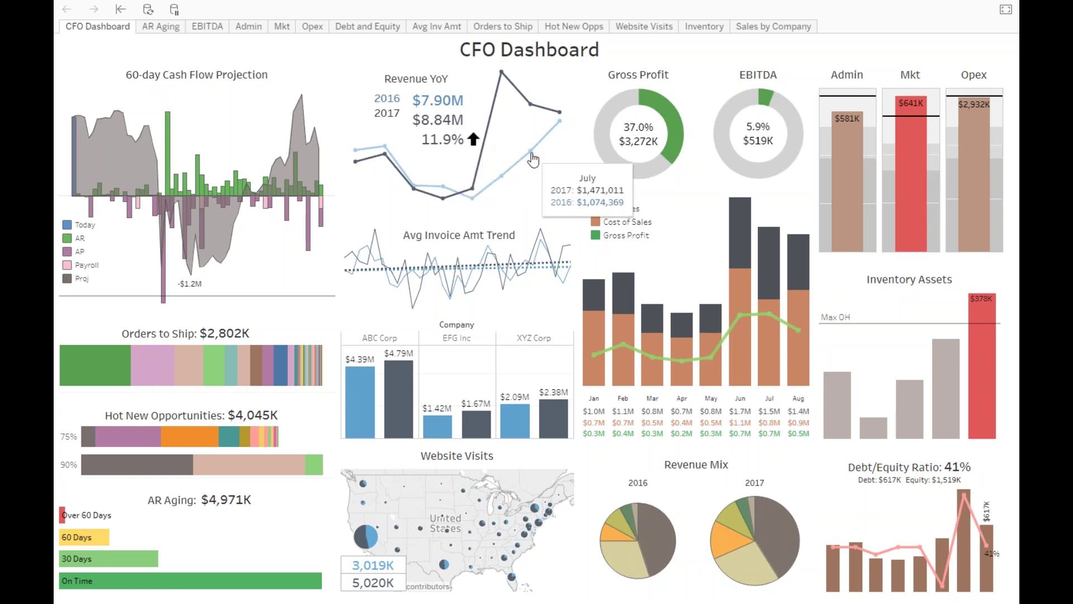